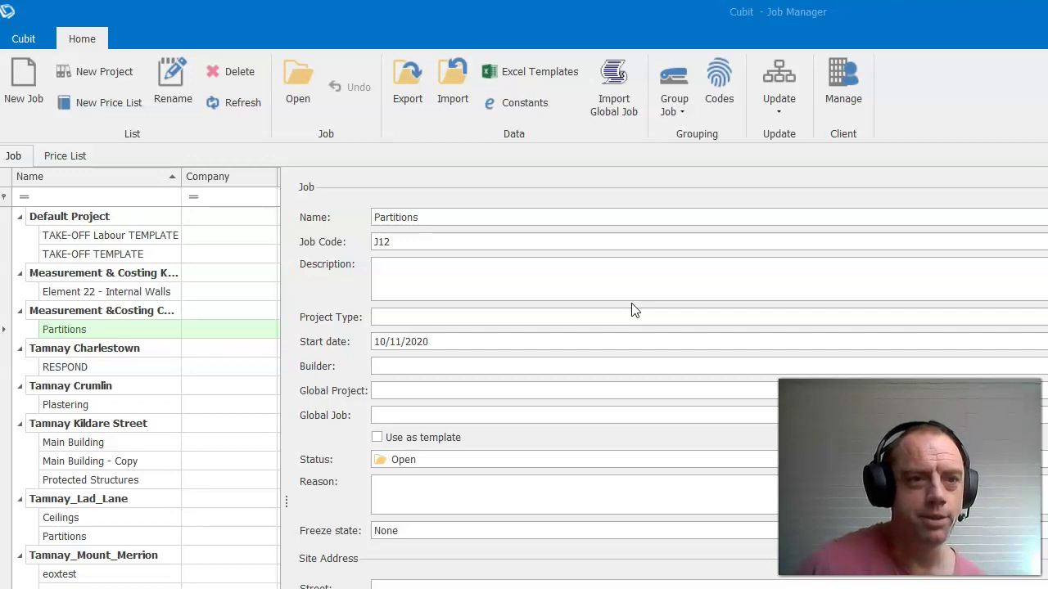
Create a new project named 'Kildare Street' in the Job Manager, dated 17/11/2020.
{"action": "left_click", "coordinate": [111, 75]}
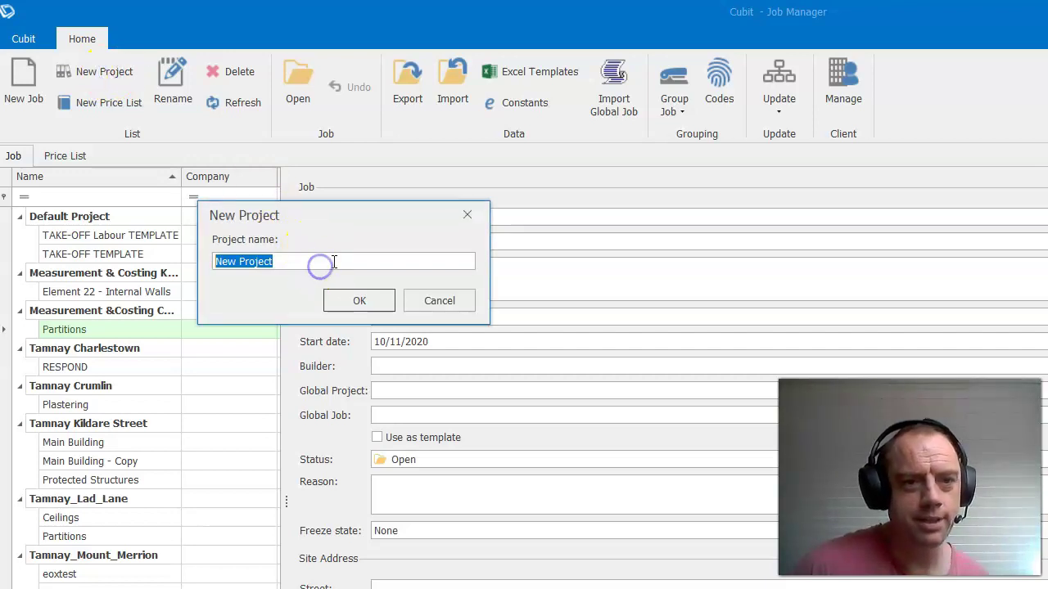
{"action": "key", "text": "BackSpace"}
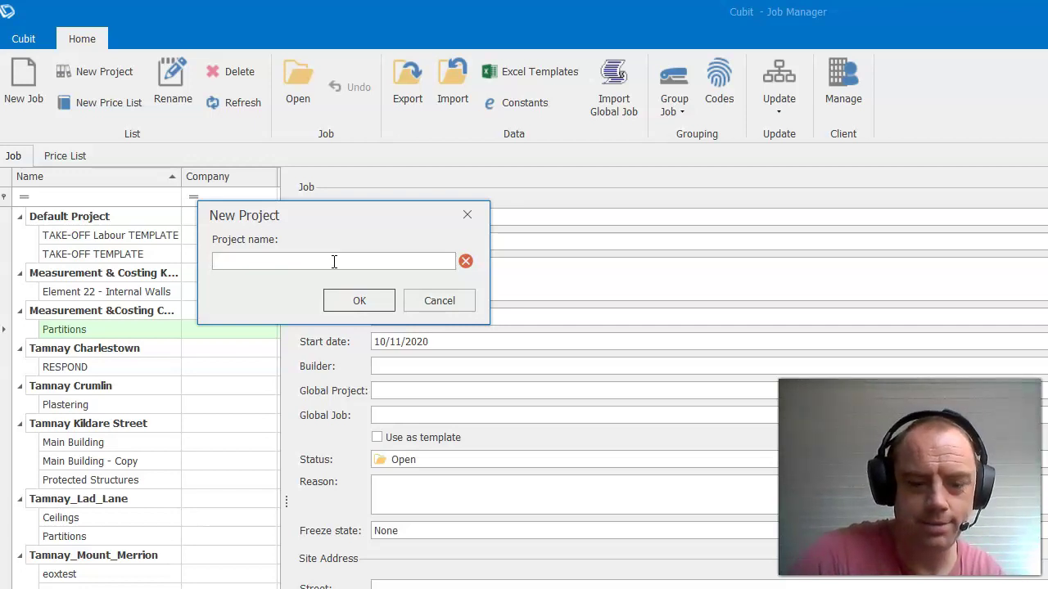
{"action": "type", "text": "Kildare Street"}
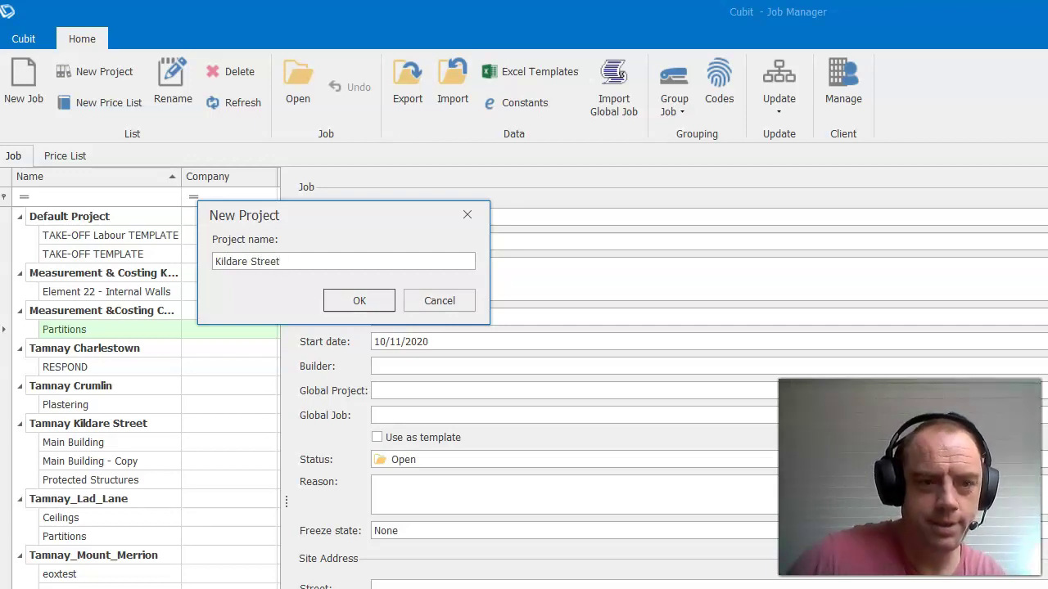
{"action": "left_click", "coordinate": [350, 309]}
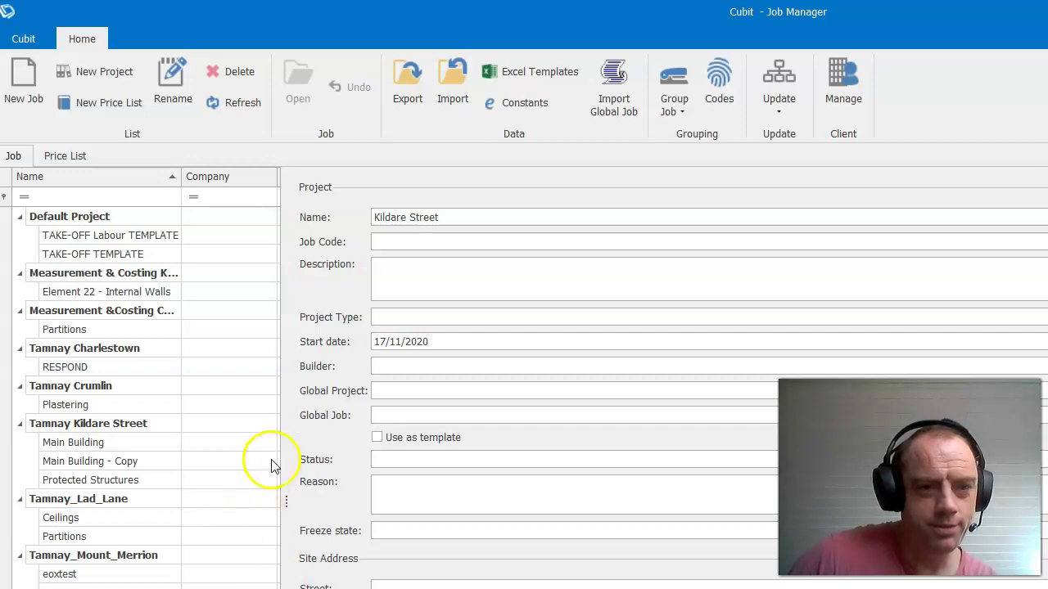
{"action": "scroll", "coordinate": [347, 299], "scroll_direction": "down", "scroll_amount": 3}
{"action": "scroll", "coordinate": [346, 299], "scroll_direction": "up", "scroll_amount": 3}
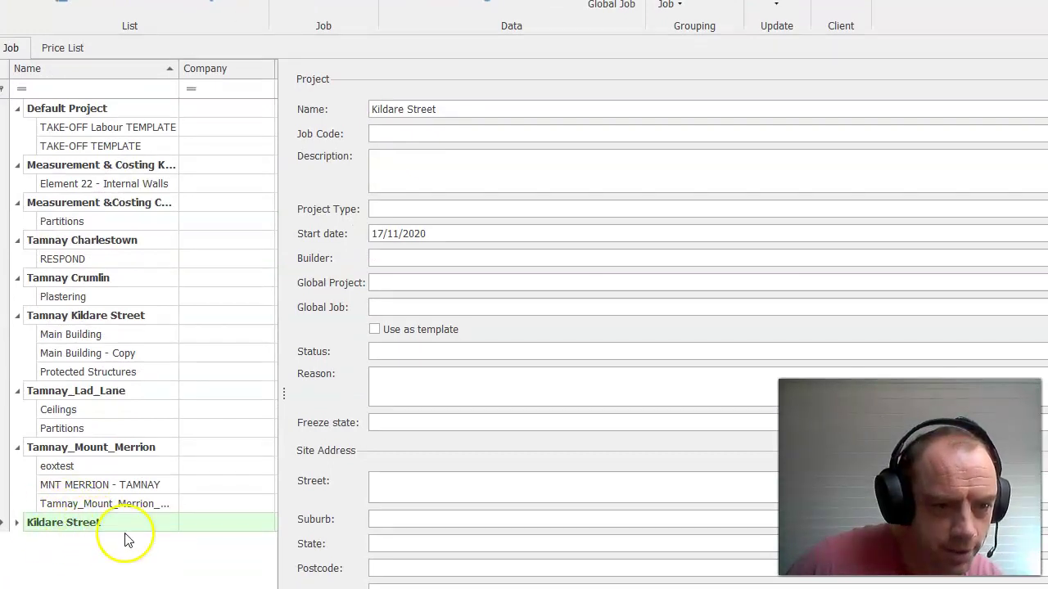
Under Kildare Street, create the job 'Plastering & Drylining' (job code J13, status Open).
{"action": "left_click", "coordinate": [74, 528]}
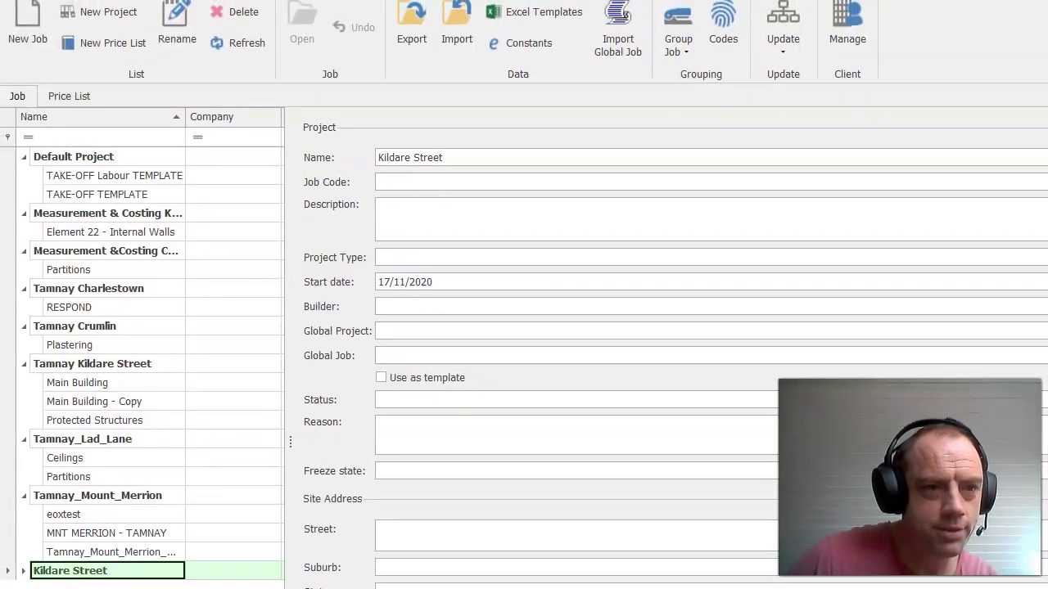
{"action": "key", "text": "Return"}
{"action": "left_click", "coordinate": [29, 21]}
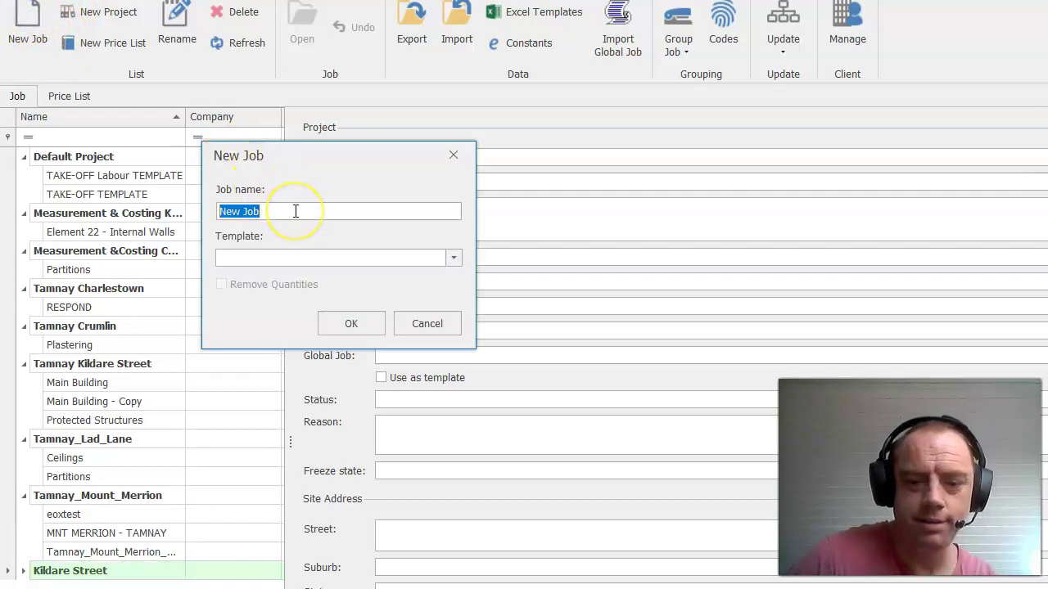
{"action": "key", "text": "BackSpace"}
{"action": "type", "text": "Pl"}
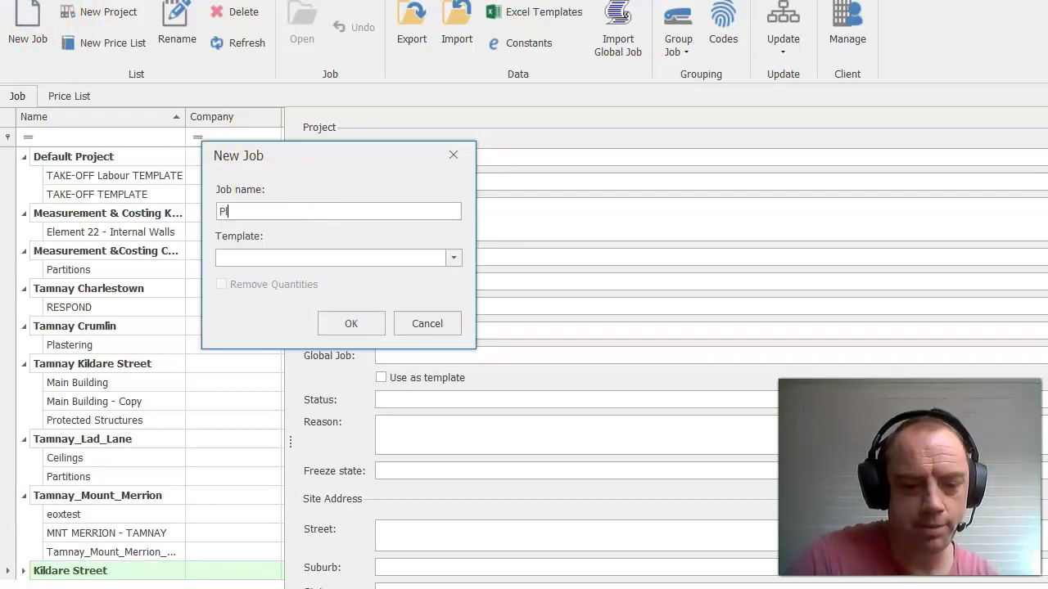
{"action": "type", "text": "astering "}
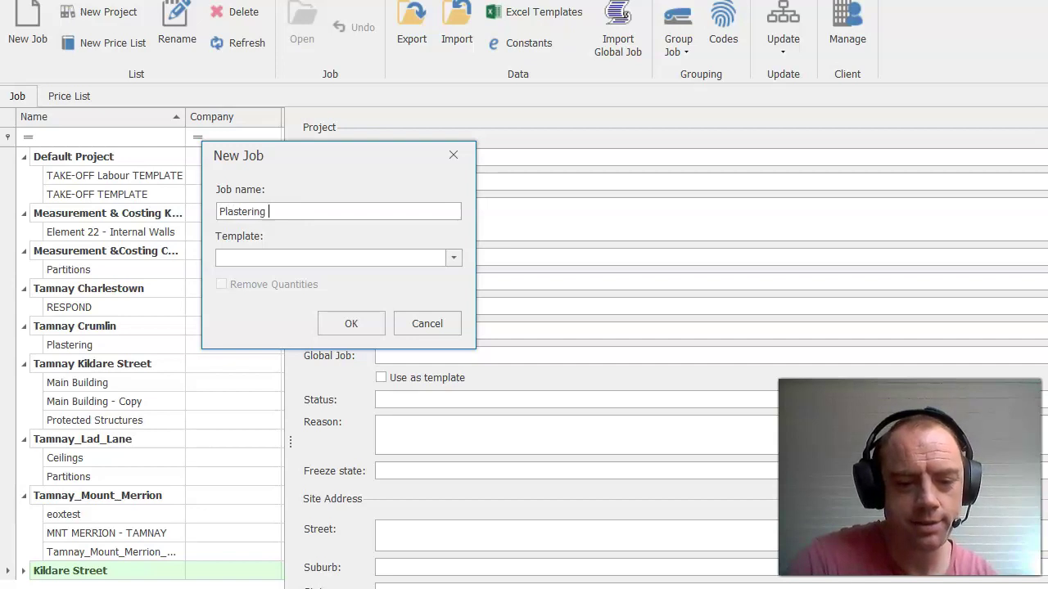
{"action": "type", "text": "& Drylining"}
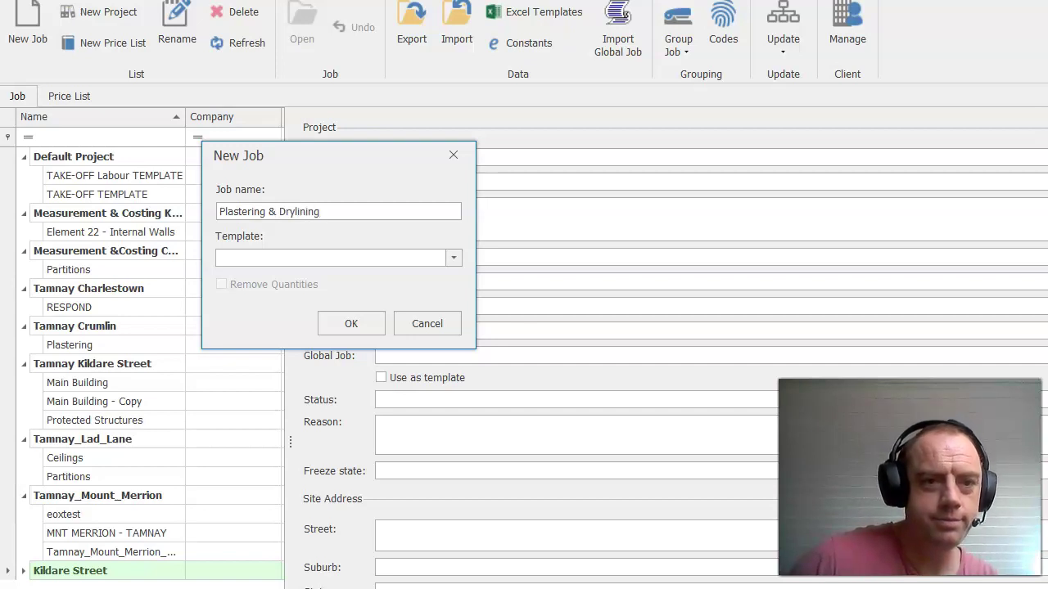
{"action": "left_click", "coordinate": [350, 323]}
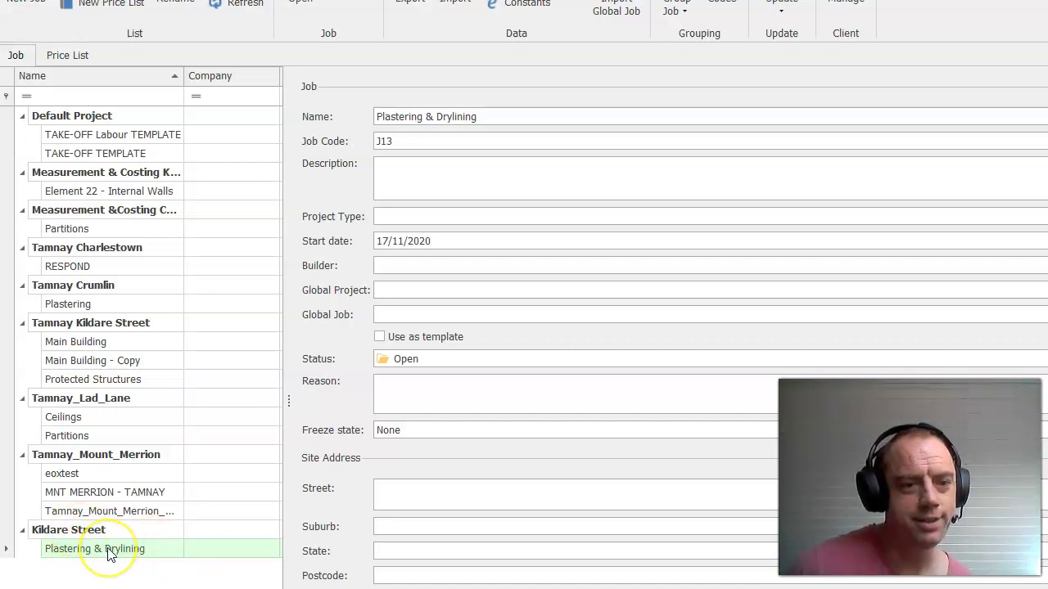
Open the Plastering & Drylining job to reach its empty estimate and blank viewport.
{"action": "left_click", "coordinate": [107, 548]}
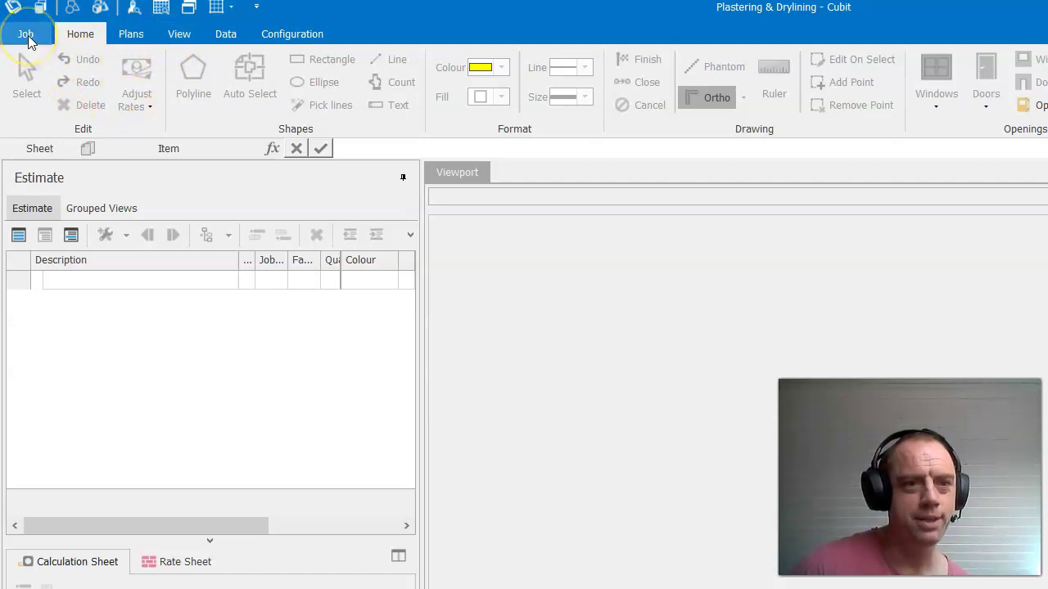
Insert a plan from the PDF '00_BASEMENT LEVEL - PARTITION TYPE PLAN_C1'.
{"action": "left_click", "coordinate": [130, 34]}
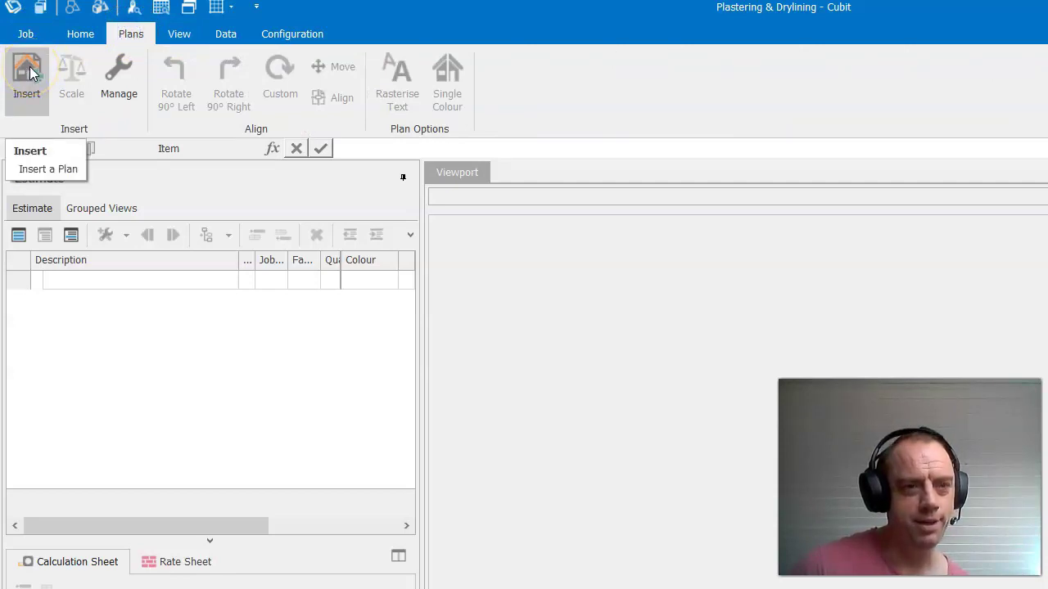
{"action": "left_click", "coordinate": [29, 73]}
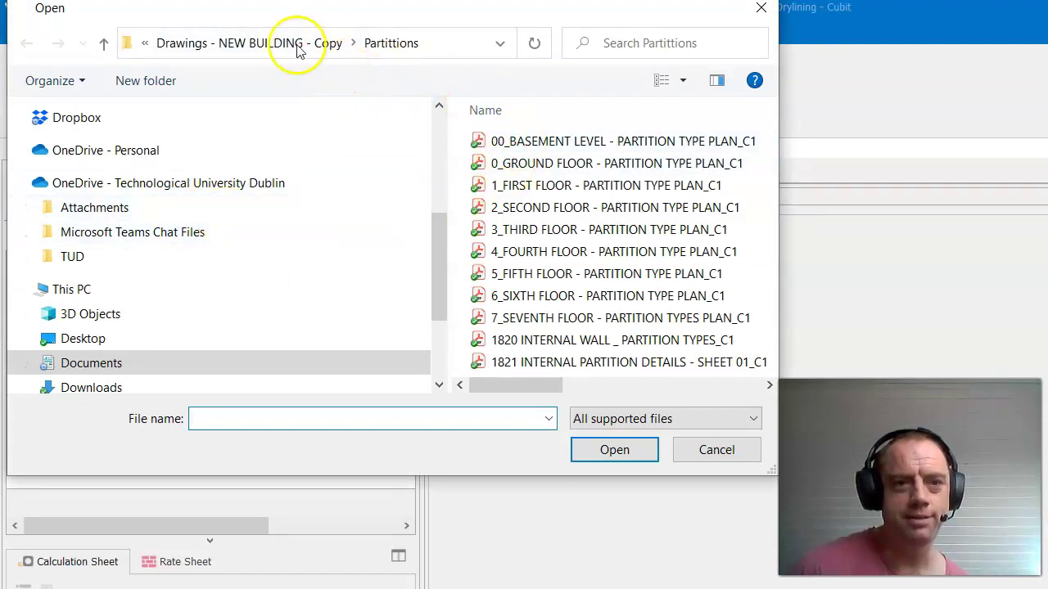
{"action": "double_click", "coordinate": [578, 142]}
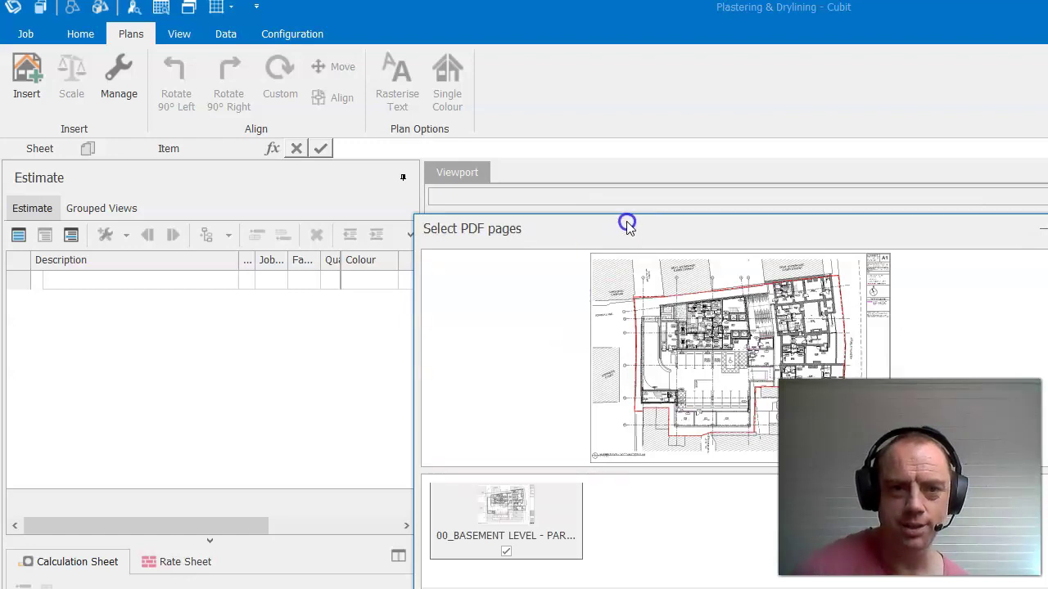
{"action": "left_click_drag", "start_coordinate": [783, 236], "coordinate": [404, 90]}
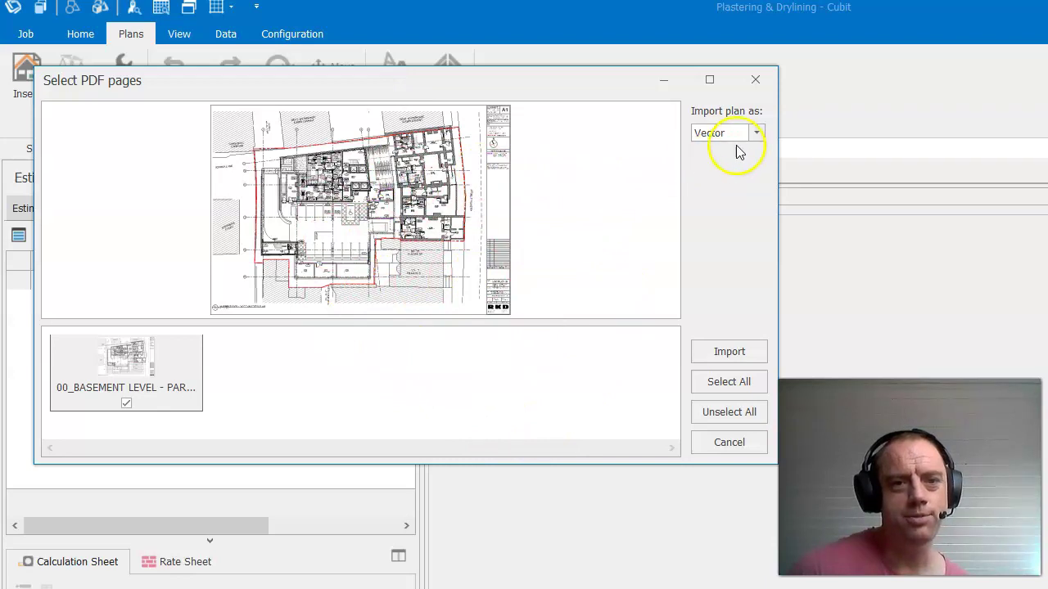
{"action": "left_click", "coordinate": [757, 132]}
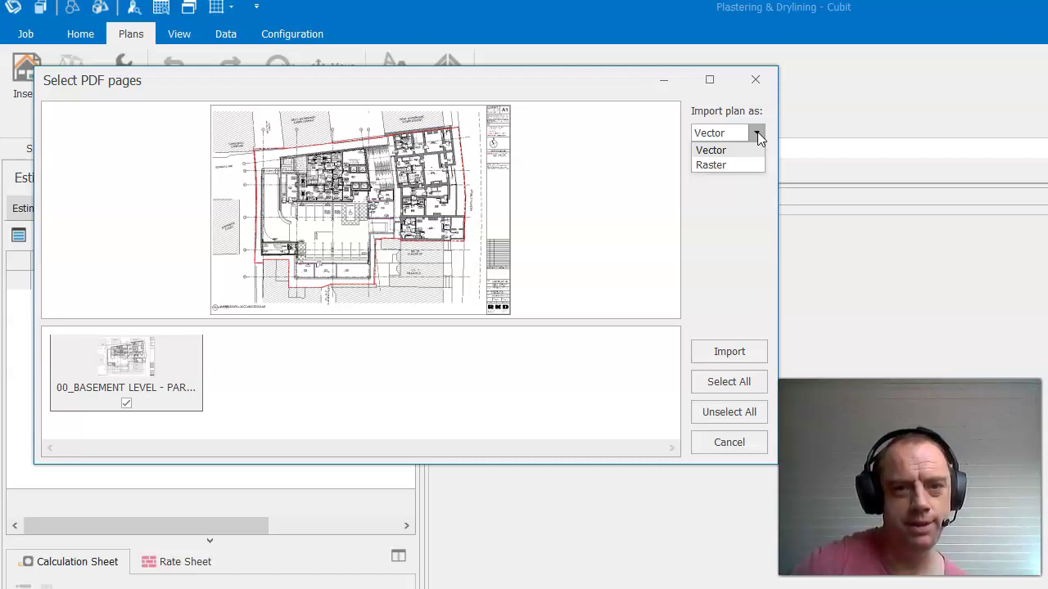
{"action": "left_click", "coordinate": [621, 151]}
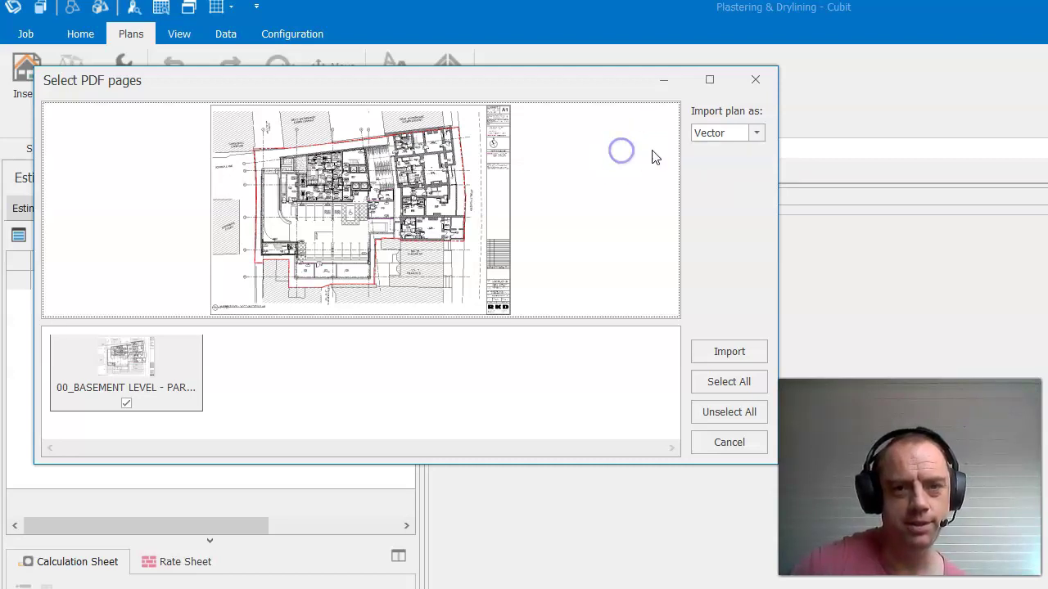
{"action": "left_click", "coordinate": [630, 316]}
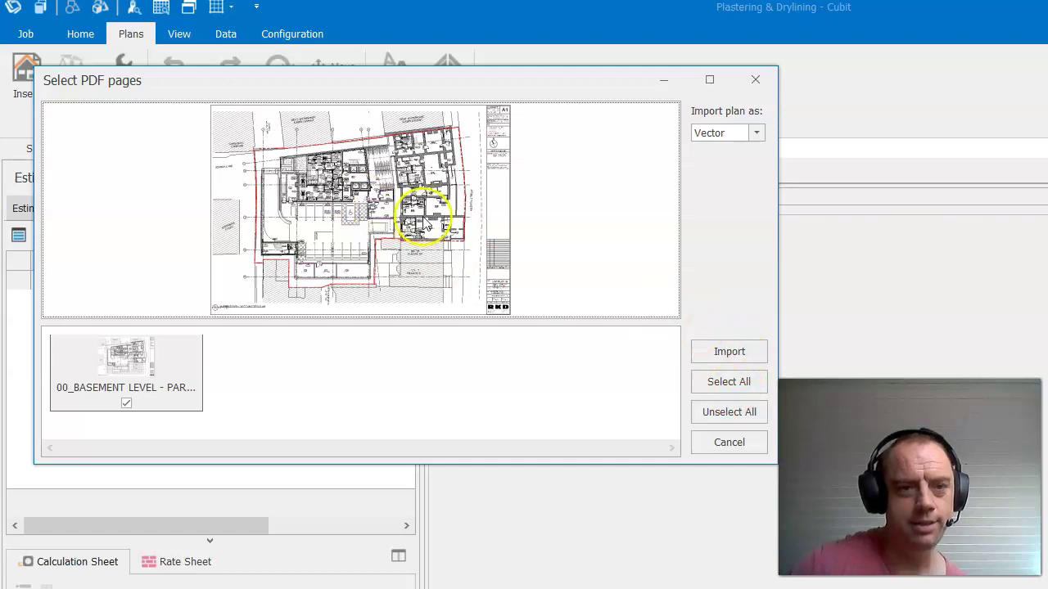
Import the basement partition plan page into the job's viewport.
{"action": "left_click", "coordinate": [741, 352]}
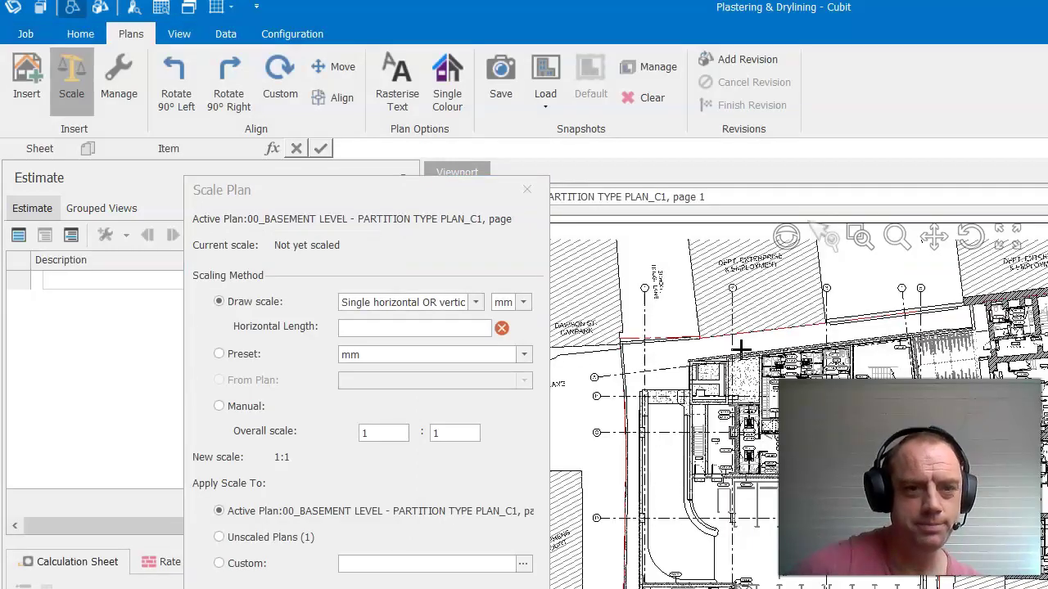
Pan and zoom down past Kildare St to read the title block's drawing number and scale.
{"action": "left_click_drag", "start_coordinate": [349, 209], "coordinate": [369, 128]}
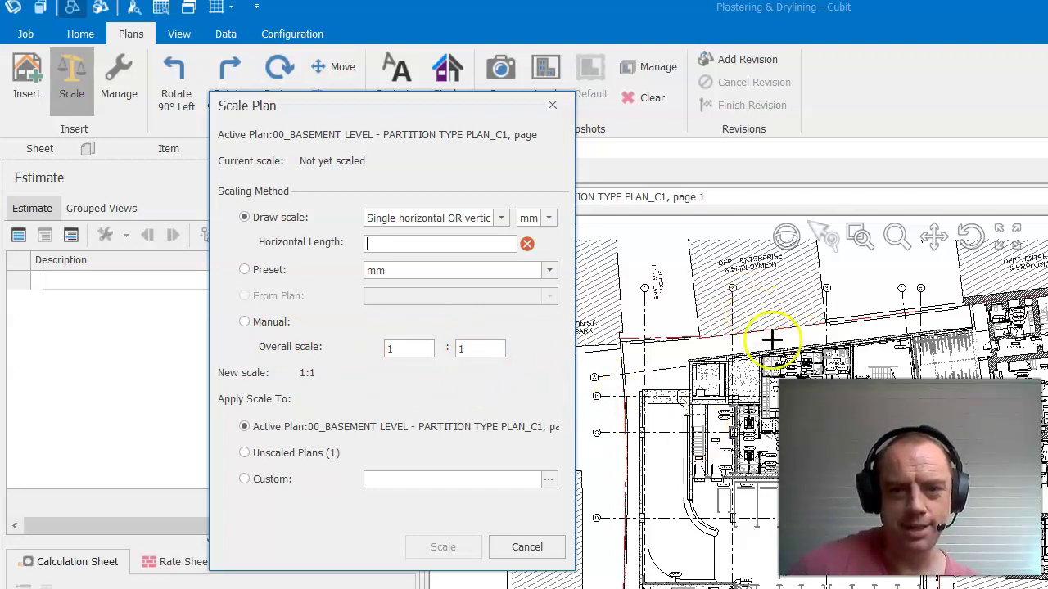
{"action": "scroll", "coordinate": [767, 332], "scroll_direction": "up", "scroll_amount": 1}
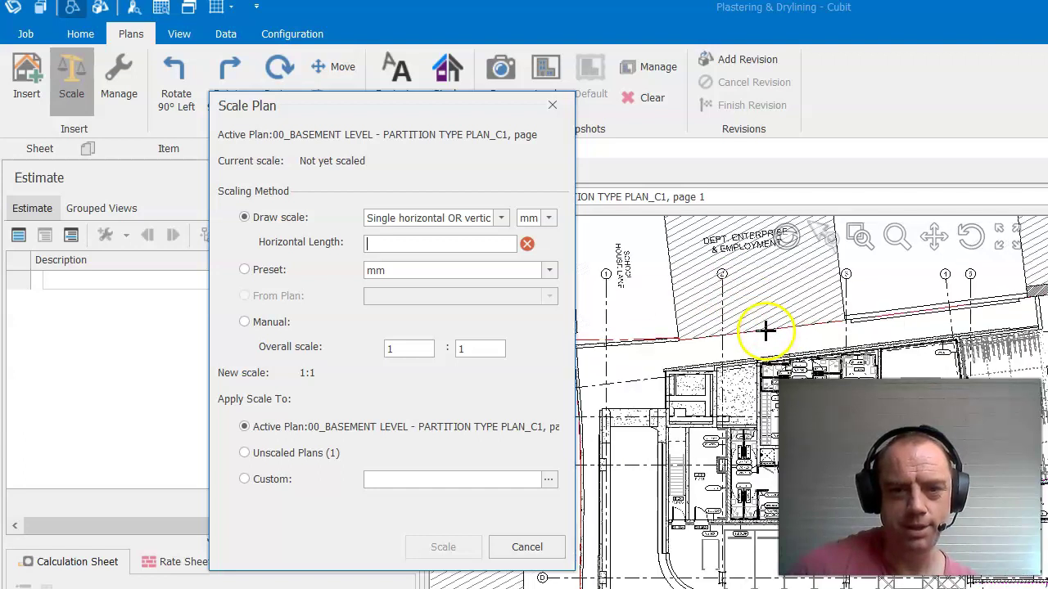
{"action": "middle_click_drag", "start_coordinate": [860, 320], "coordinate": [676, 210]}
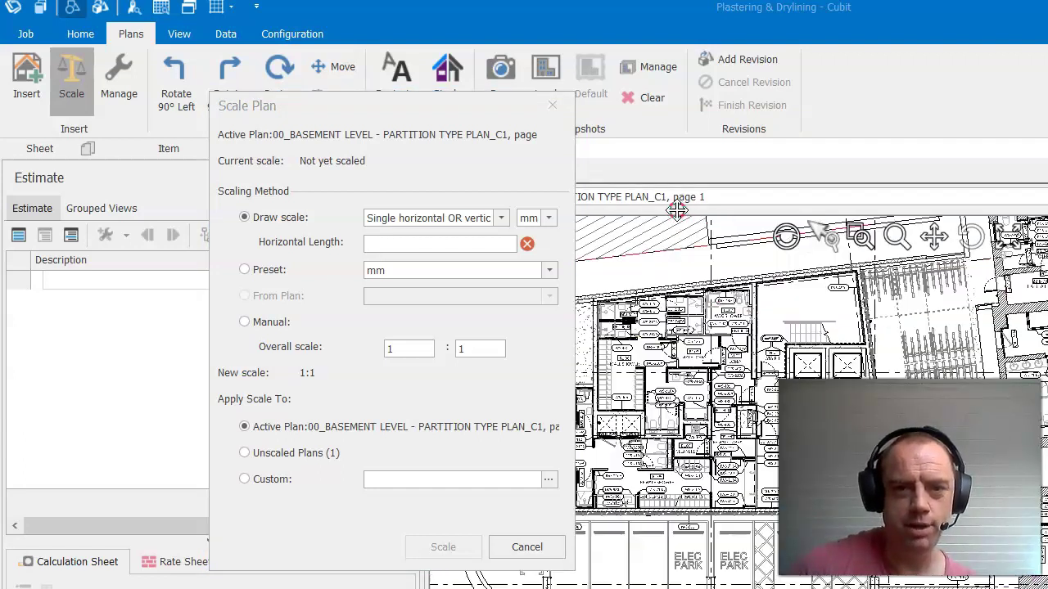
{"action": "left_click", "coordinate": [669, 177]}
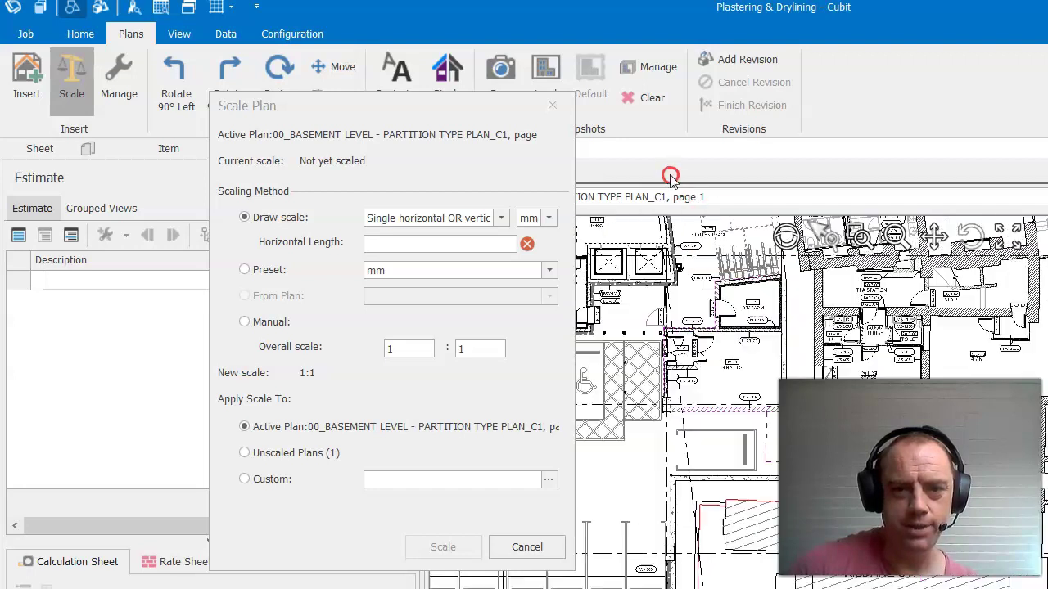
{"action": "middle_click_drag", "start_coordinate": [818, 300], "coordinate": [695, 171]}
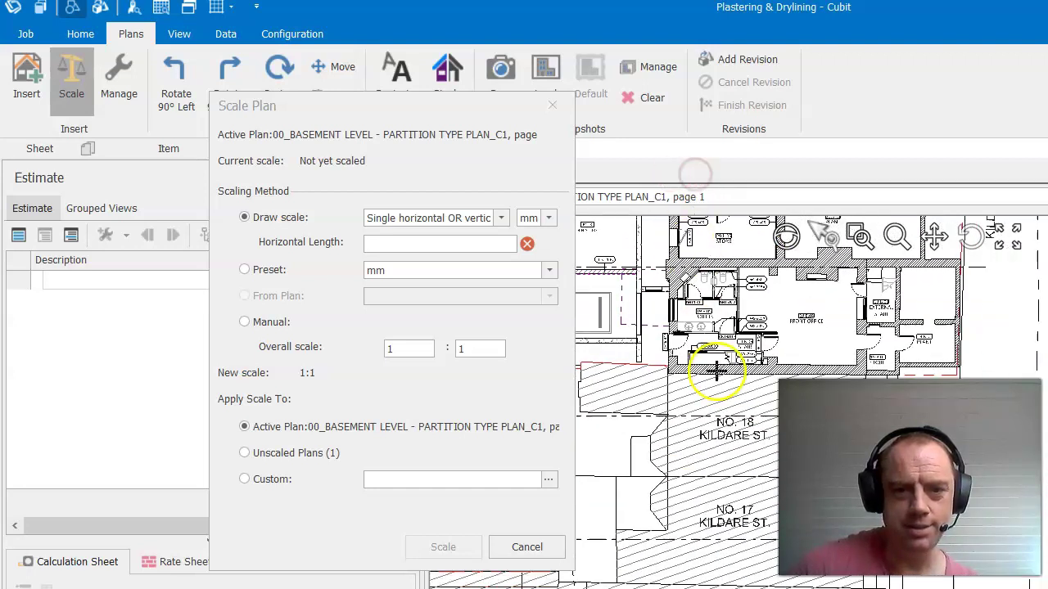
{"action": "middle_click_drag", "start_coordinate": [668, 250], "coordinate": [677, 296]}
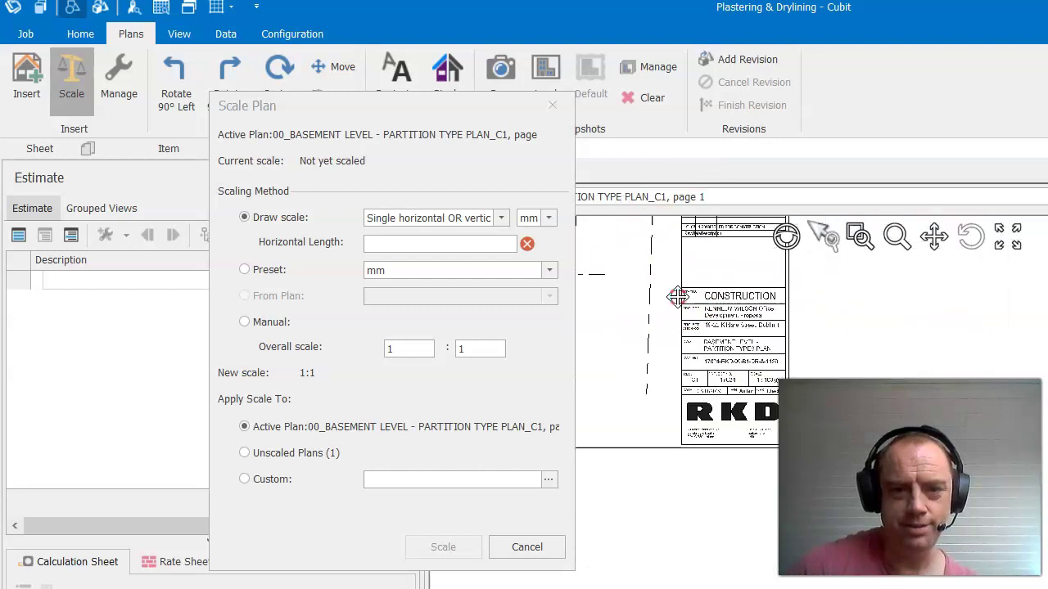
{"action": "scroll", "coordinate": [677, 296], "scroll_direction": "up", "scroll_amount": 5}
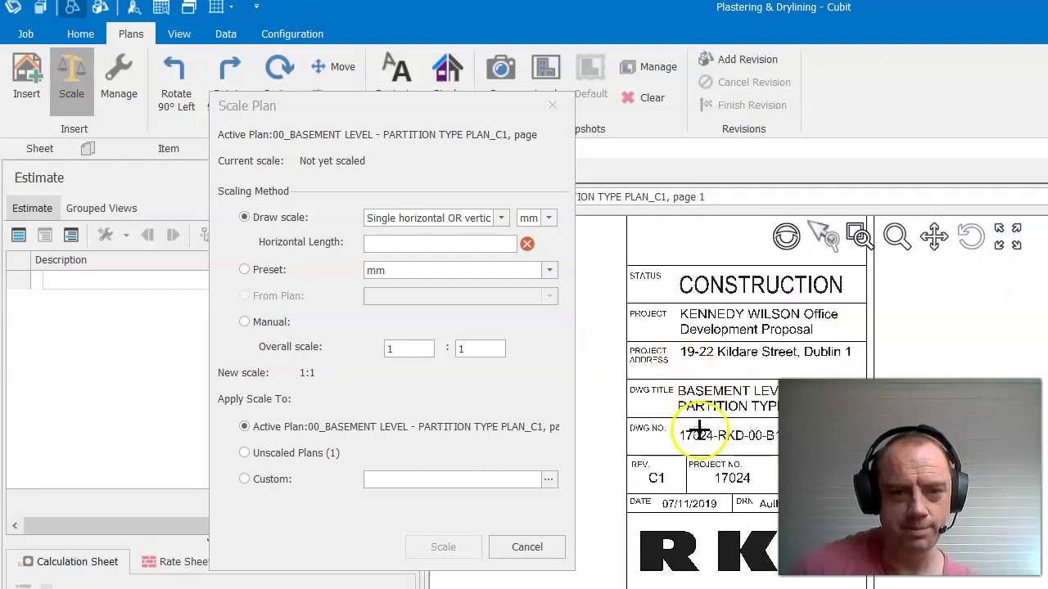
{"action": "middle_click_drag", "start_coordinate": [698, 431], "coordinate": [655, 336]}
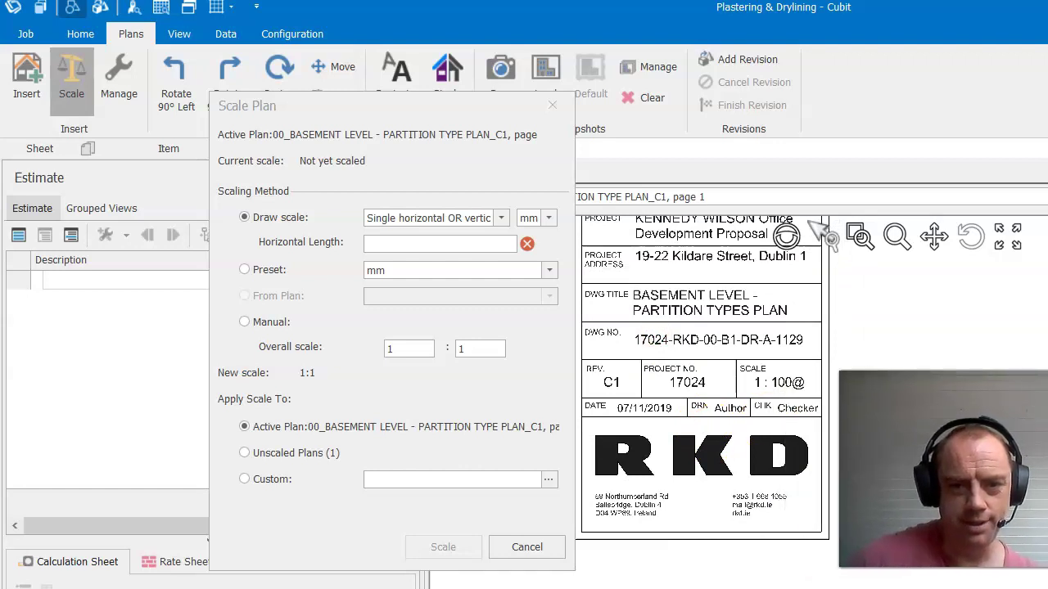
{"action": "scroll", "coordinate": [763, 432], "scroll_direction": "up", "scroll_amount": 4}
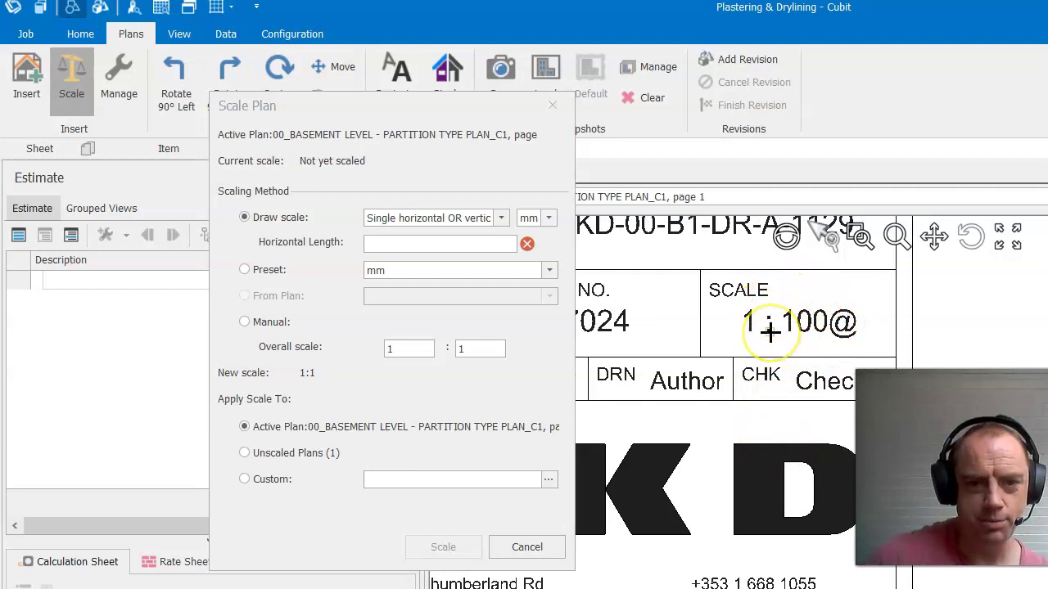
{"action": "scroll", "coordinate": [769, 331], "scroll_direction": "down", "scroll_amount": 3}
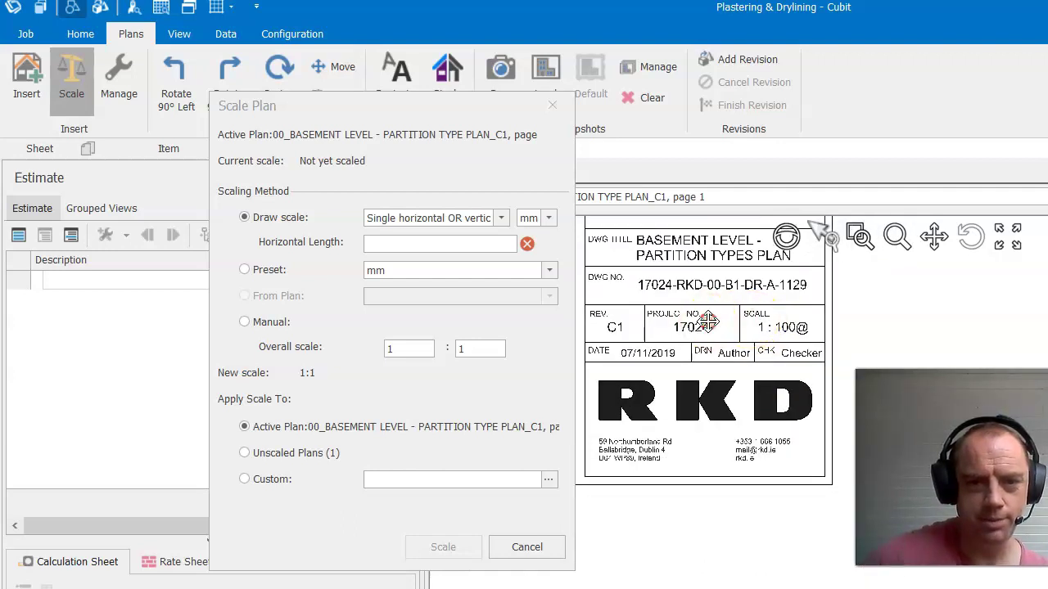
{"action": "scroll", "coordinate": [716, 319], "scroll_direction": "down", "scroll_amount": 3}
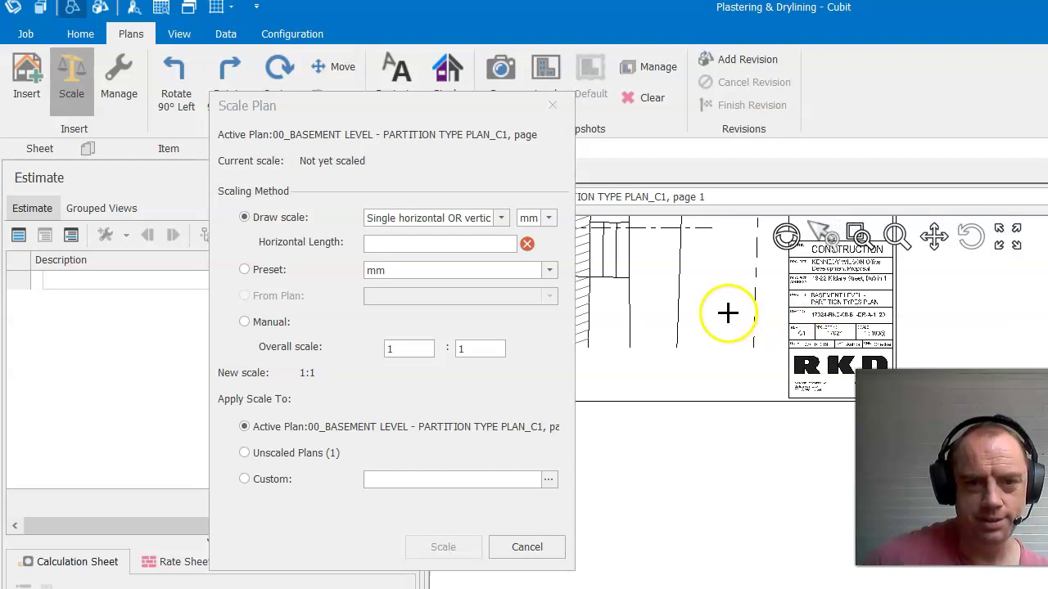
Pan back along the building to the stair lobby and car park bays.
{"action": "middle_click_drag", "start_coordinate": [727, 312], "coordinate": [955, 343]}
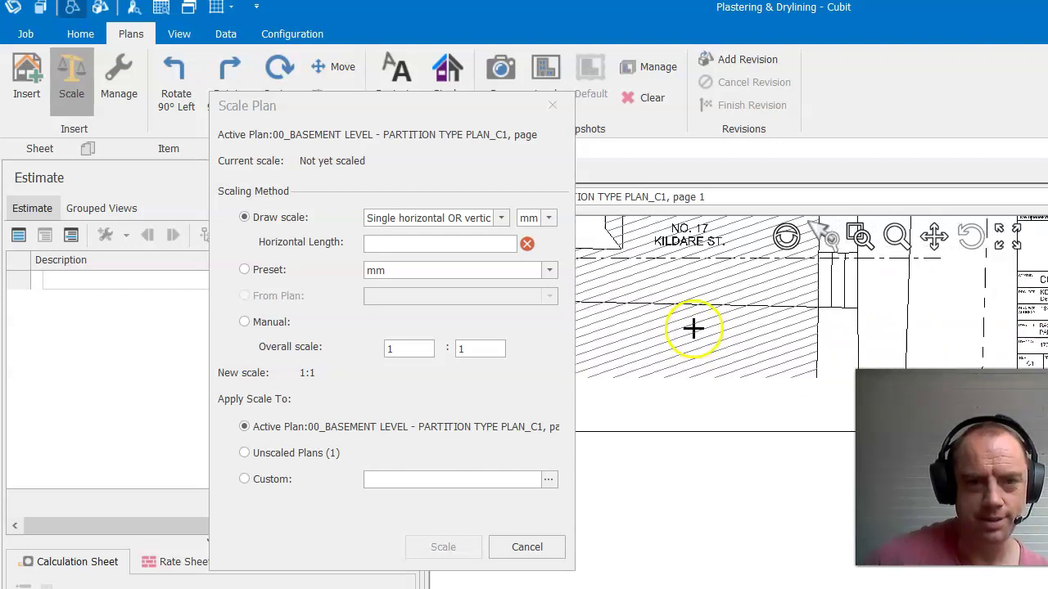
{"action": "middle_click_drag", "start_coordinate": [694, 327], "coordinate": [1038, 348]}
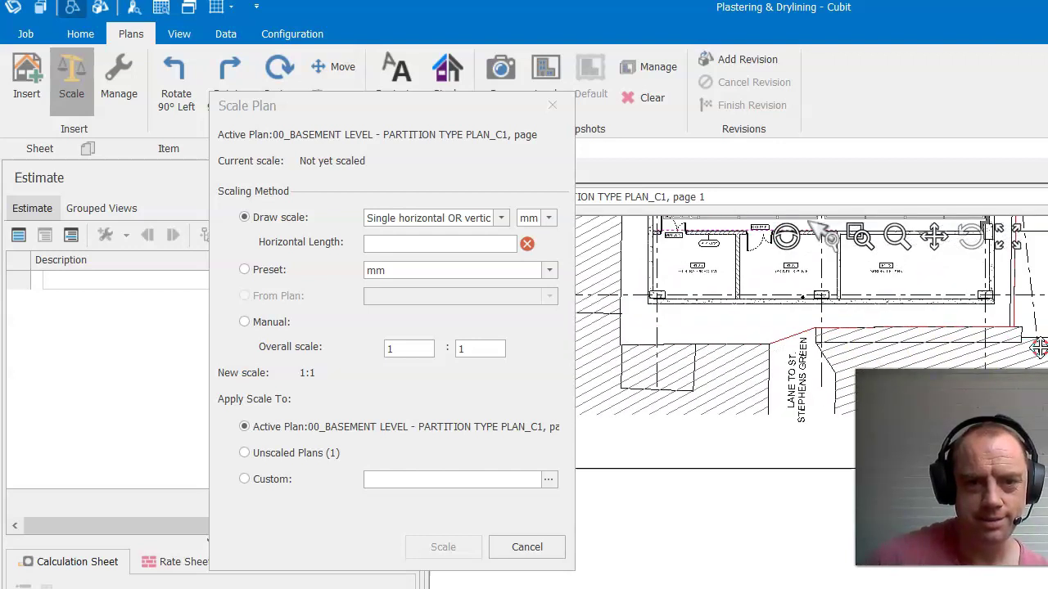
{"action": "scroll", "coordinate": [788, 332], "scroll_direction": "up", "scroll_amount": 6}
{"action": "mouse_move", "coordinate": [729, 528]}
{"action": "middle_mouse_down"}
{"action": "mouse_move", "coordinate": [726, 385]}
{"action": "mouse_move", "coordinate": [655, 352]}
{"action": "mouse_move", "coordinate": [726, 407]}
{"action": "mouse_move", "coordinate": [804, 412]}
{"action": "mouse_move", "coordinate": [788, 422]}
{"action": "middle_mouse_up"}
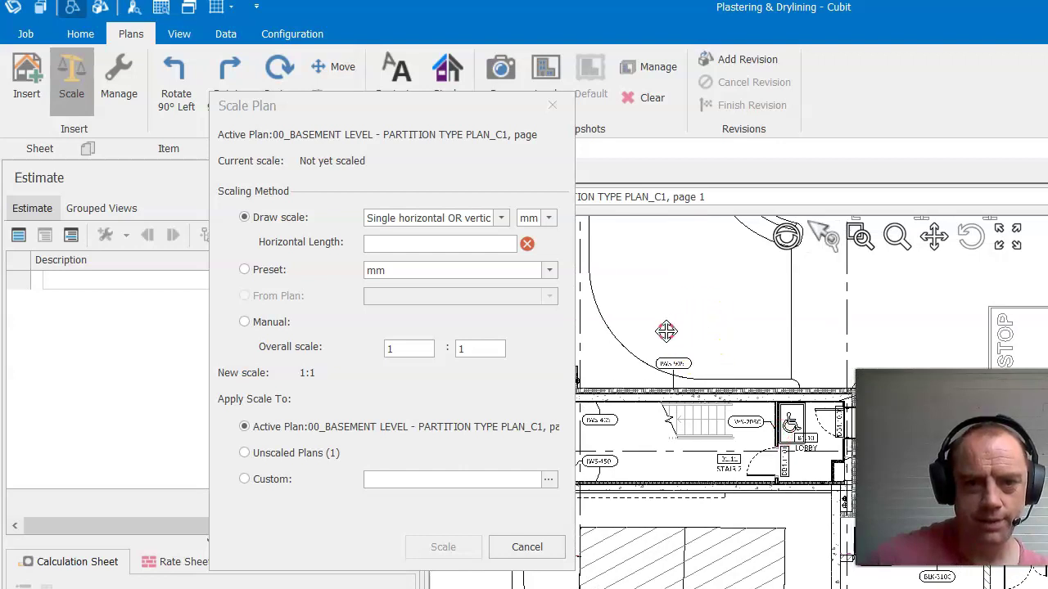
{"action": "middle_click_drag", "start_coordinate": [666, 332], "coordinate": [603, 357]}
{"action": "scroll", "coordinate": [774, 357], "scroll_direction": "up", "scroll_amount": 2}
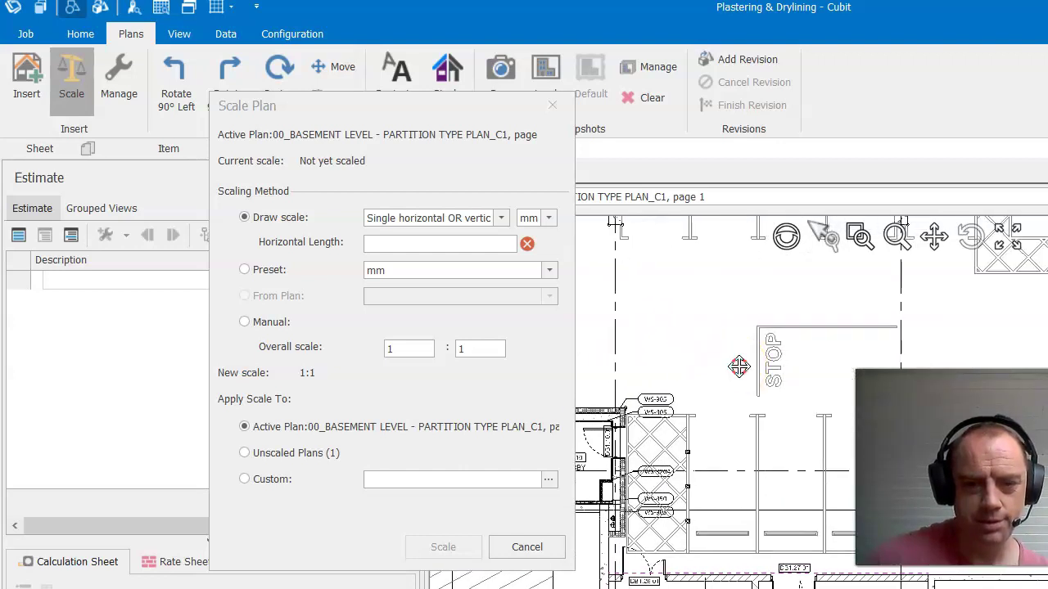
{"action": "scroll", "coordinate": [754, 397], "scroll_direction": "up", "scroll_amount": 1}
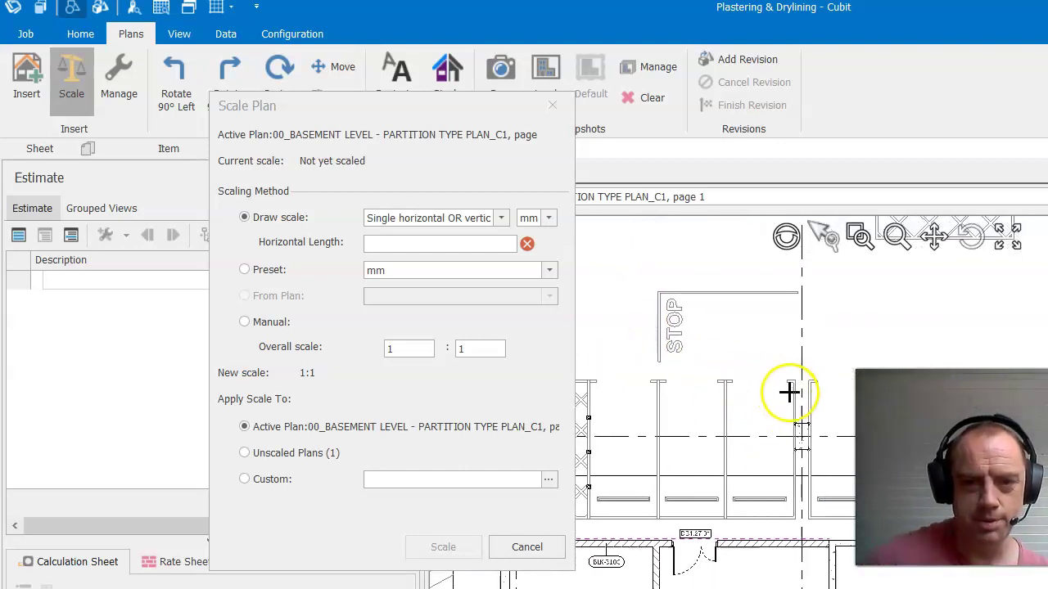
{"action": "mouse_move", "coordinate": [746, 426]}
{"action": "middle_mouse_down"}
{"action": "mouse_move", "coordinate": [690, 519]}
{"action": "mouse_move", "coordinate": [692, 376]}
{"action": "middle_mouse_up"}
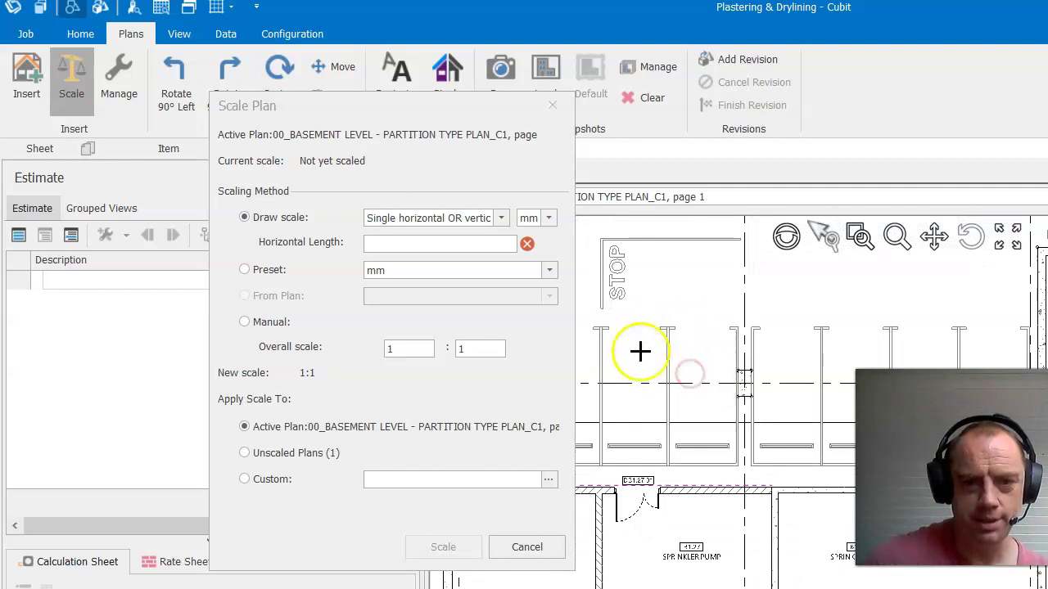
{"action": "left_click", "coordinate": [710, 386]}
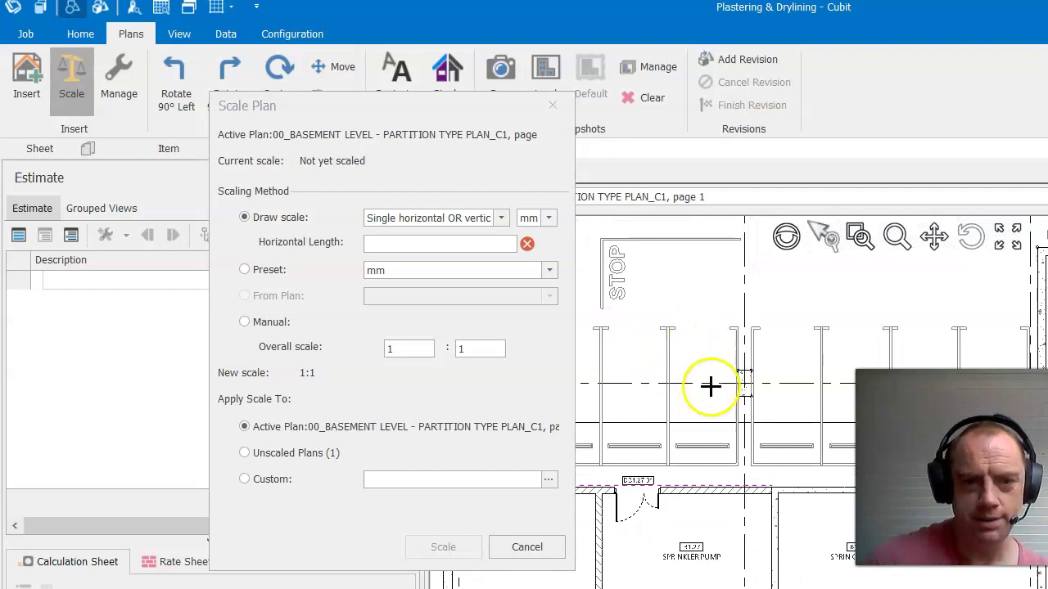
Scale the plan manually to an overall scale of 1:100.
{"action": "left_click", "coordinate": [491, 348]}
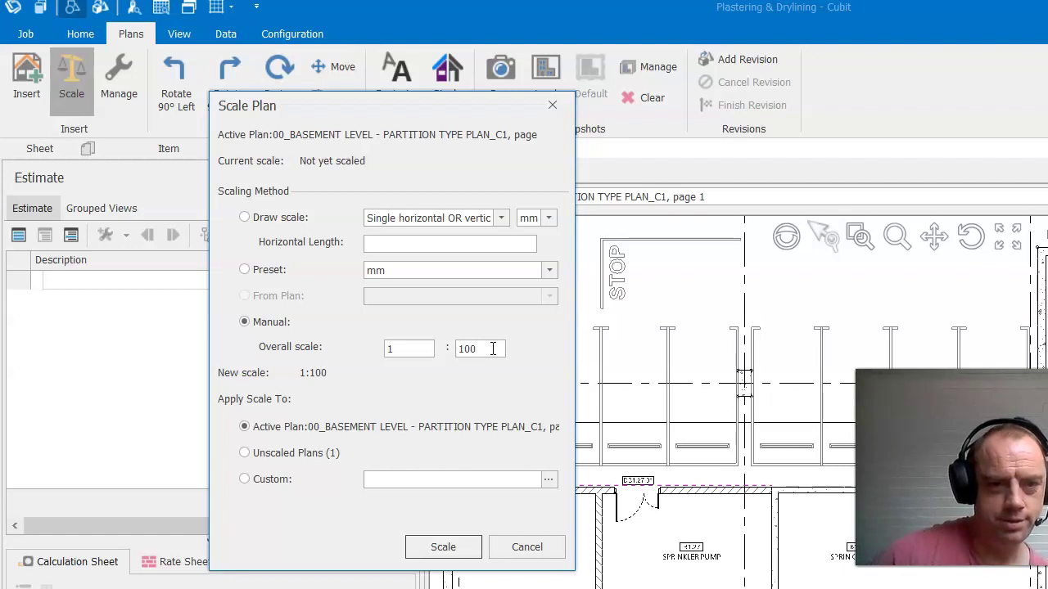
{"action": "type", "text": "100"}
{"action": "left_click", "coordinate": [461, 556]}
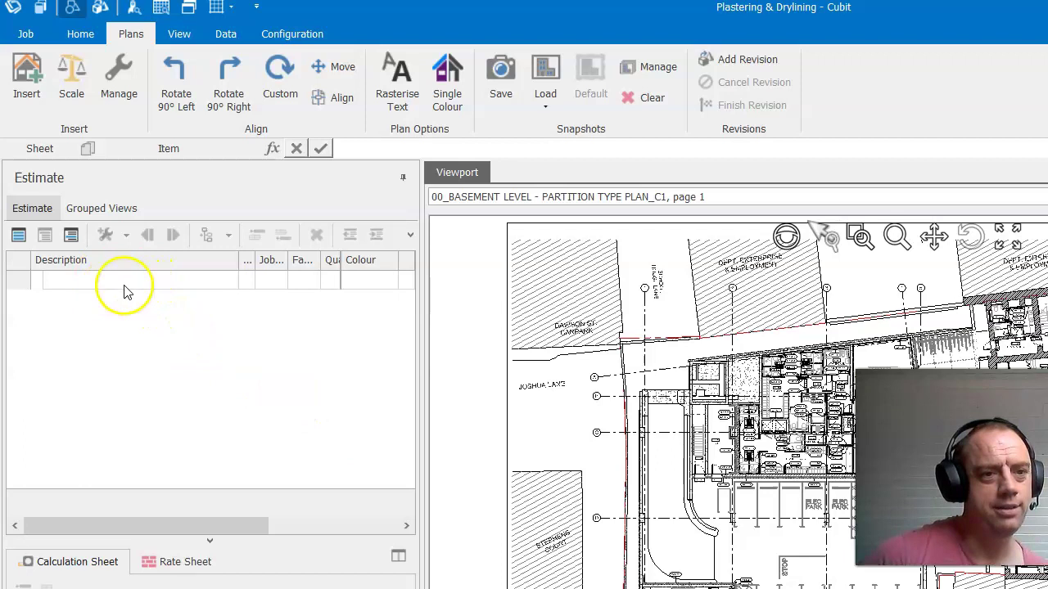
Add estimate row 1 described 'Test' and widen the columns to reveal Result.
{"action": "left_click", "coordinate": [90, 284]}
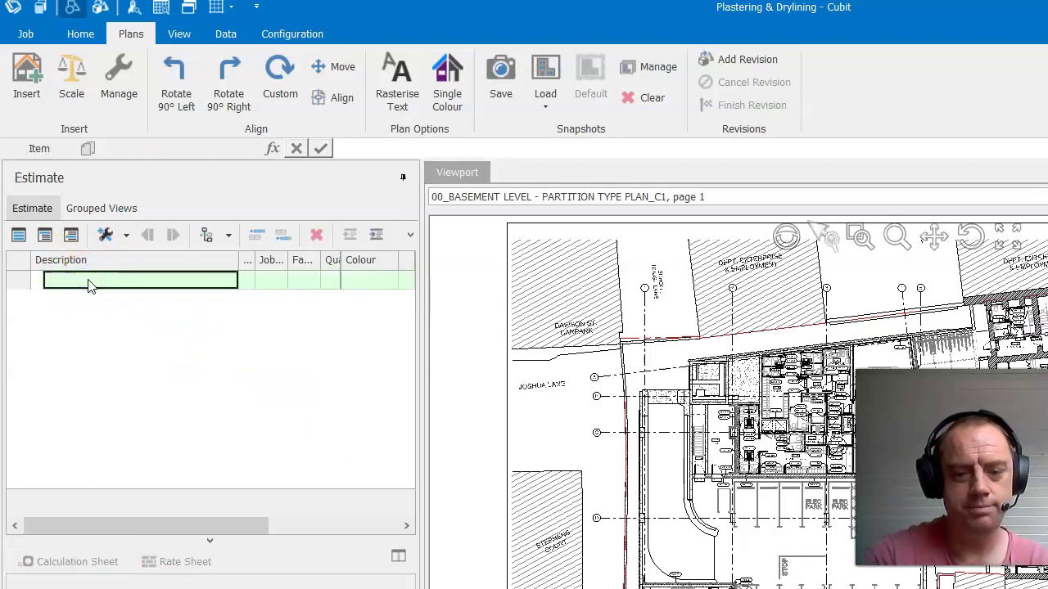
{"action": "left_click", "coordinate": [90, 283]}
{"action": "type", "text": "Test"}
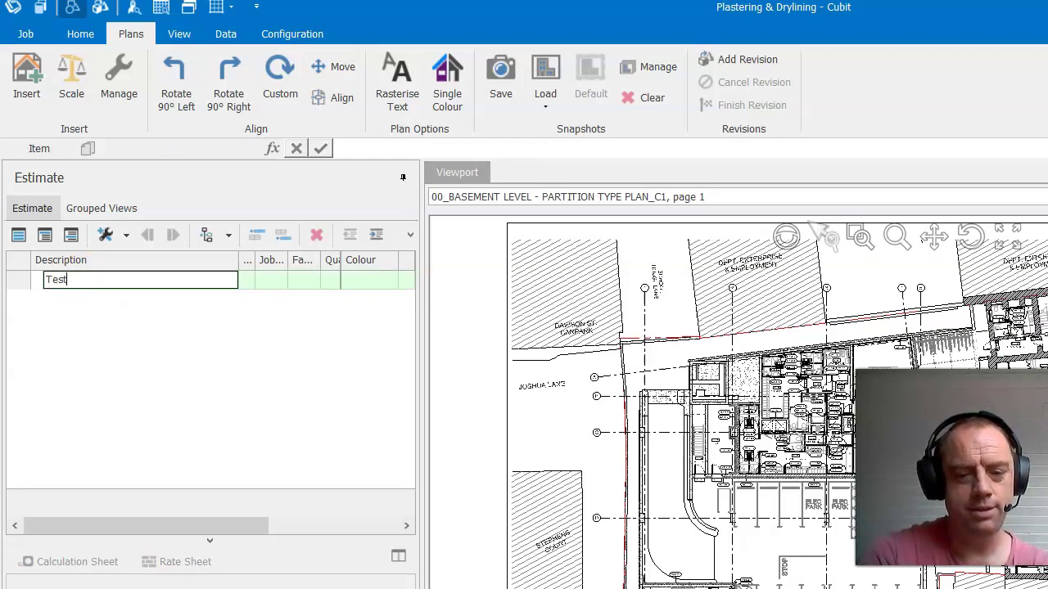
{"action": "key", "text": "Return"}
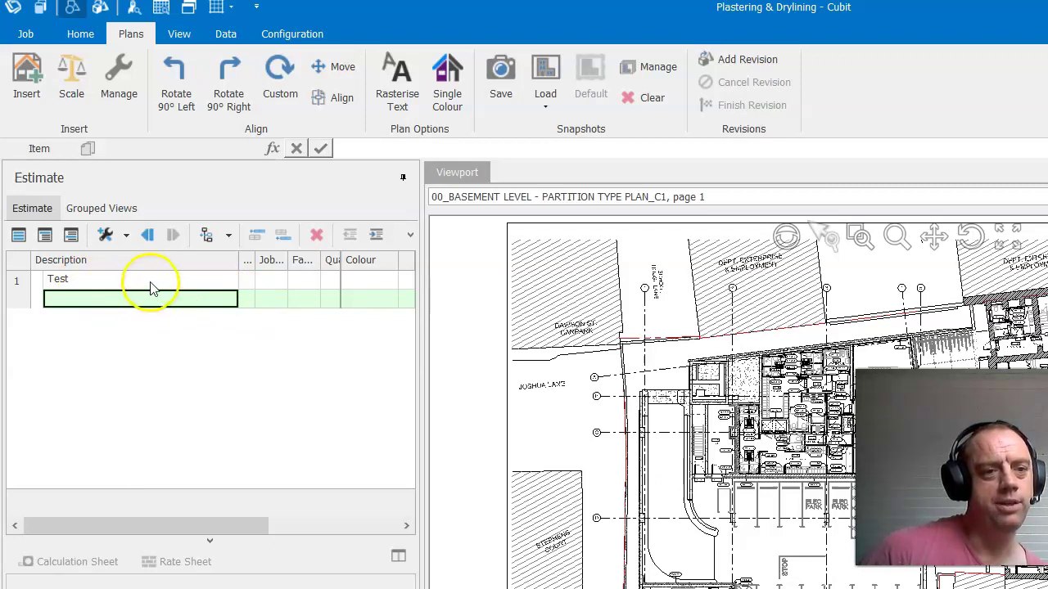
{"action": "left_click", "coordinate": [150, 285]}
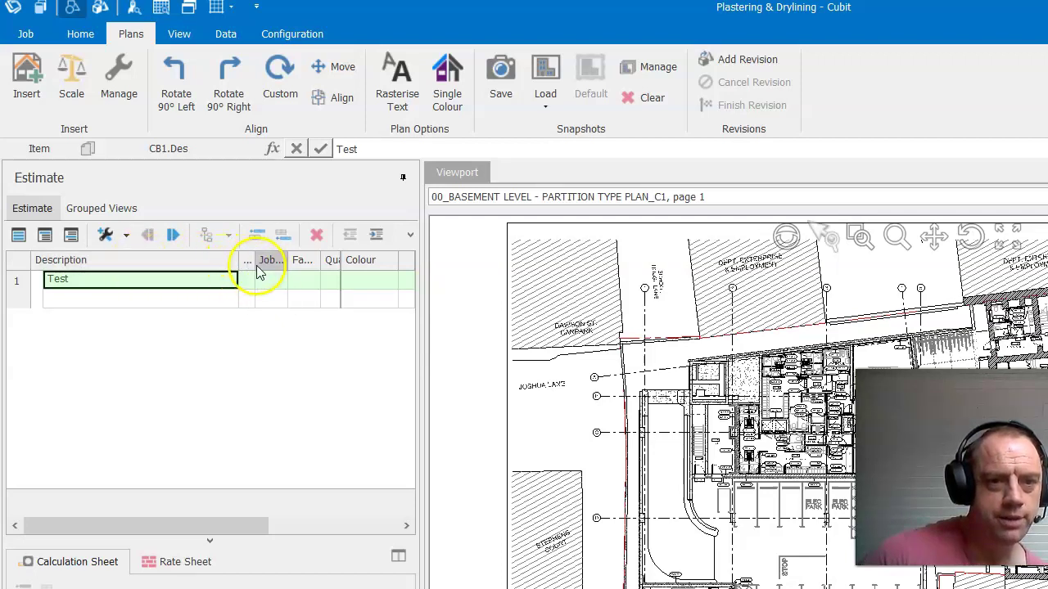
{"action": "mouse_move", "coordinate": [252, 261]}
{"action": "left_mouse_down"}
{"action": "mouse_move", "coordinate": [281, 264]}
{"action": "mouse_move", "coordinate": [257, 281]}
{"action": "mouse_move", "coordinate": [187, 280]}
{"action": "mouse_move", "coordinate": [262, 272]}
{"action": "left_mouse_up"}
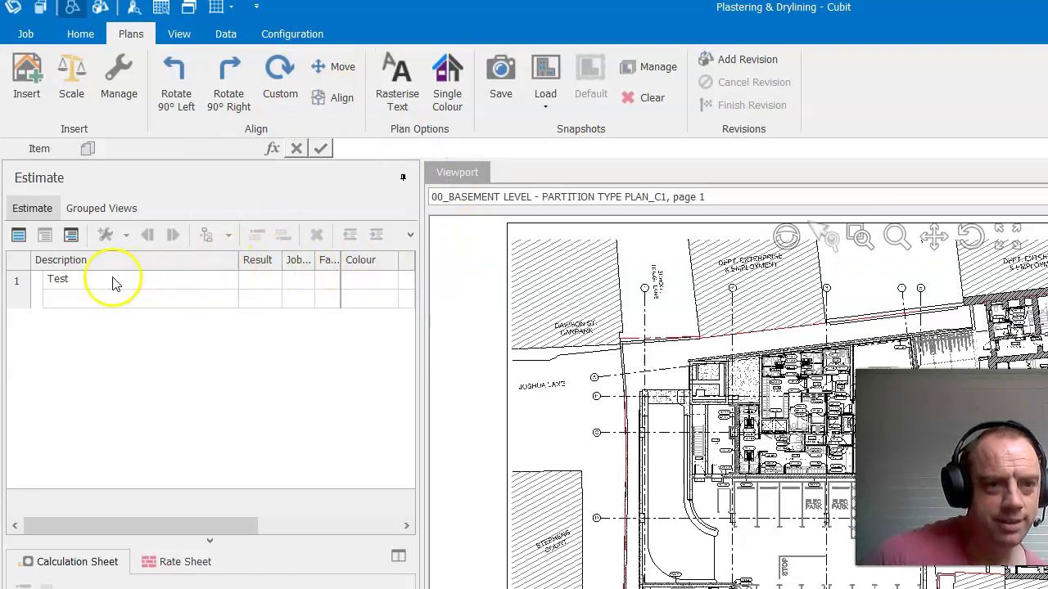
{"action": "left_click", "coordinate": [168, 279]}
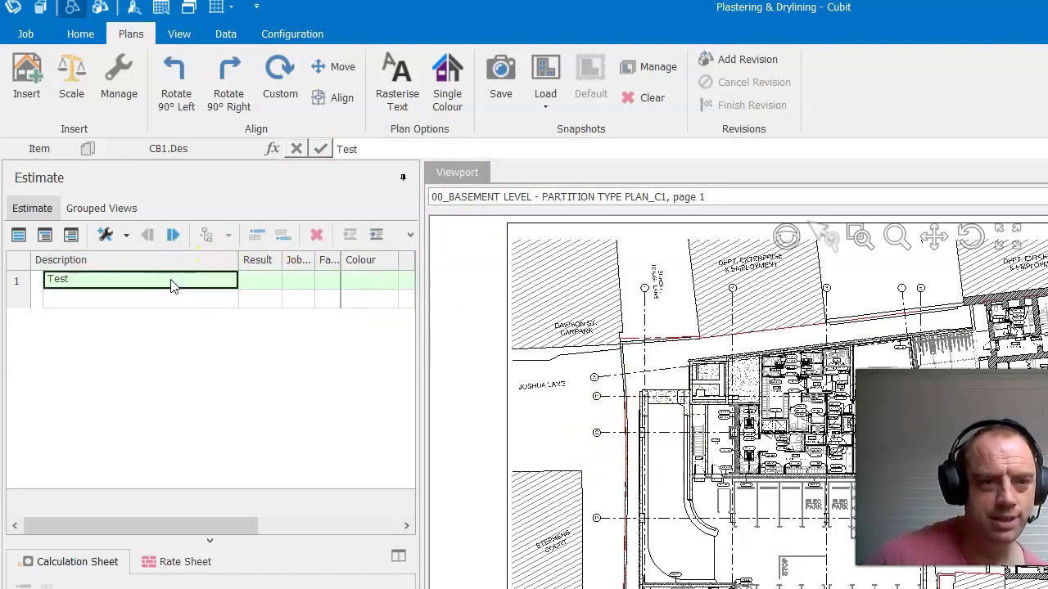
Make the Test item a Length measurement and zoom in on the ELEC PARK car park bays.
{"action": "left_click", "coordinate": [264, 282]}
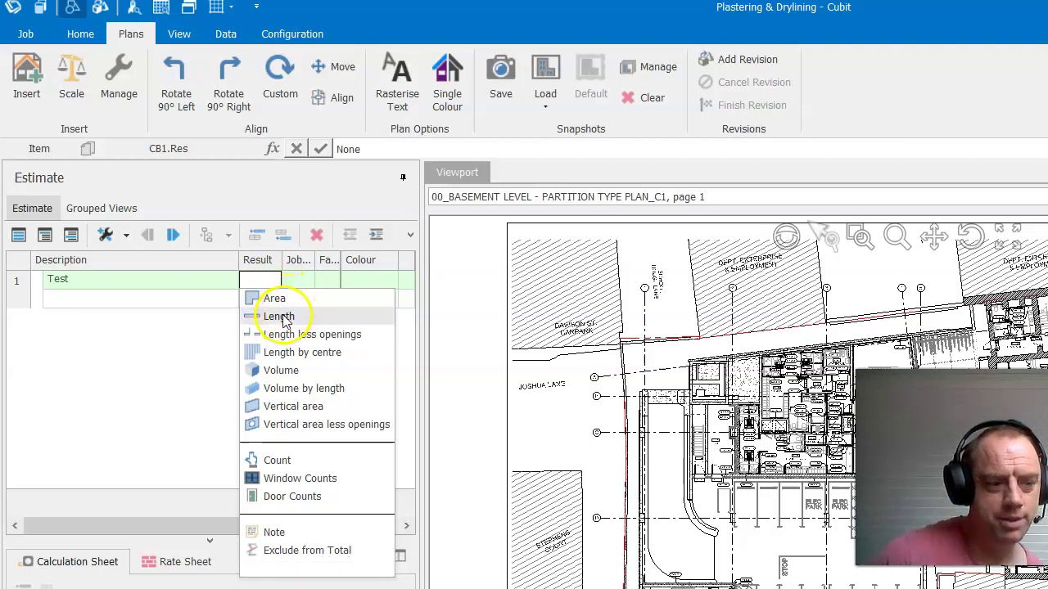
{"action": "left_click", "coordinate": [279, 317]}
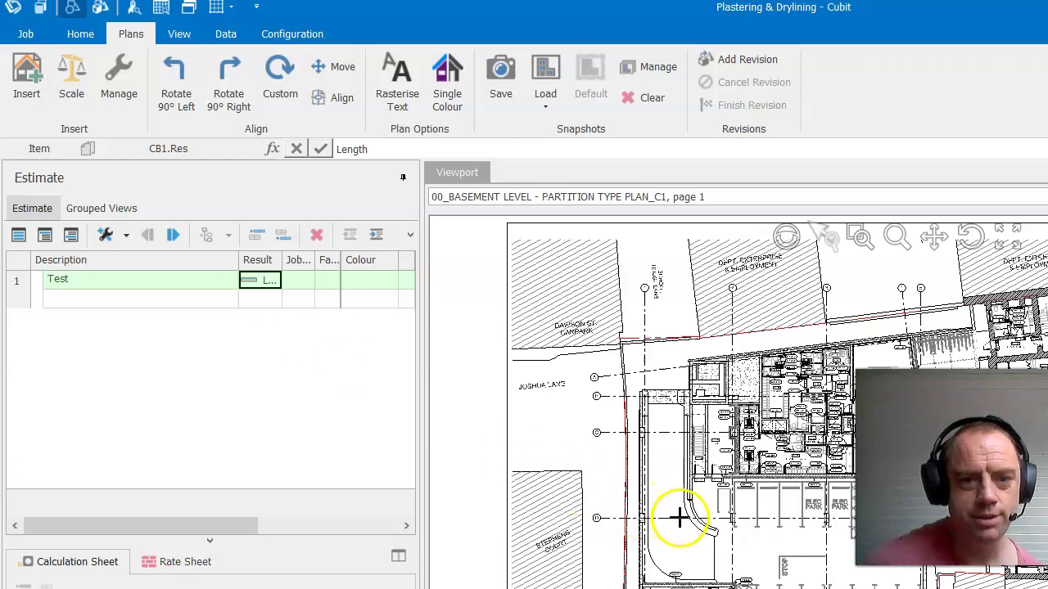
{"action": "scroll", "coordinate": [679, 516], "scroll_direction": "up", "scroll_amount": 3}
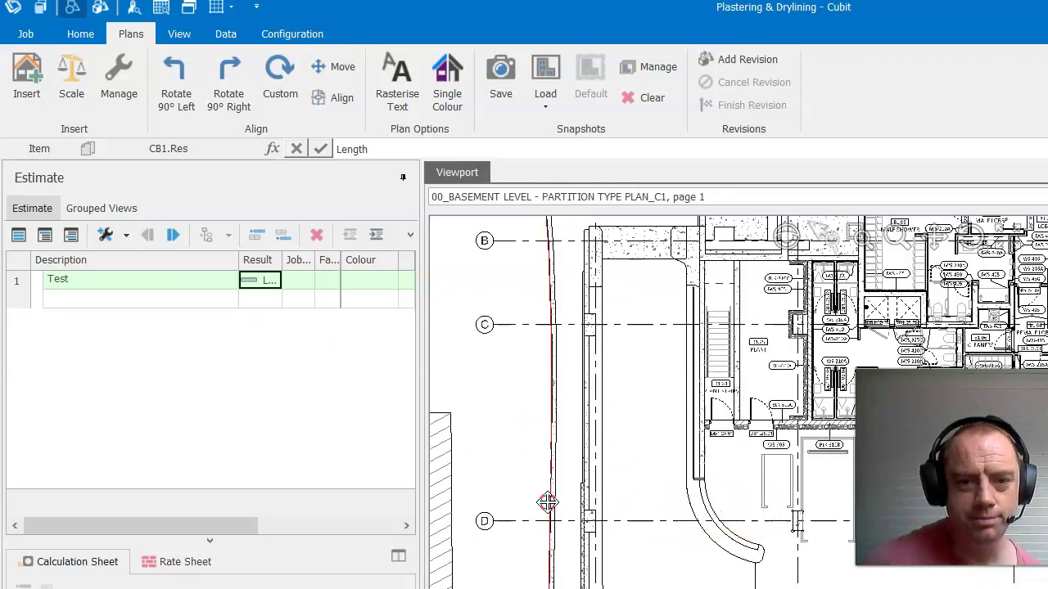
{"action": "scroll", "coordinate": [547, 503], "scroll_direction": "up", "scroll_amount": 3}
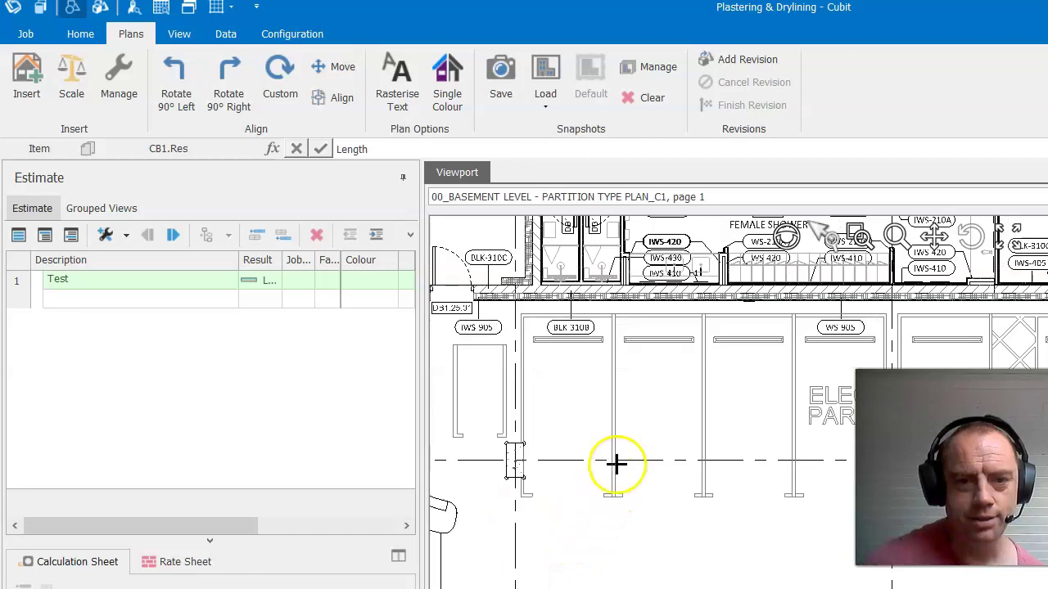
{"action": "scroll", "coordinate": [540, 507], "scroll_direction": "up", "scroll_amount": 3}
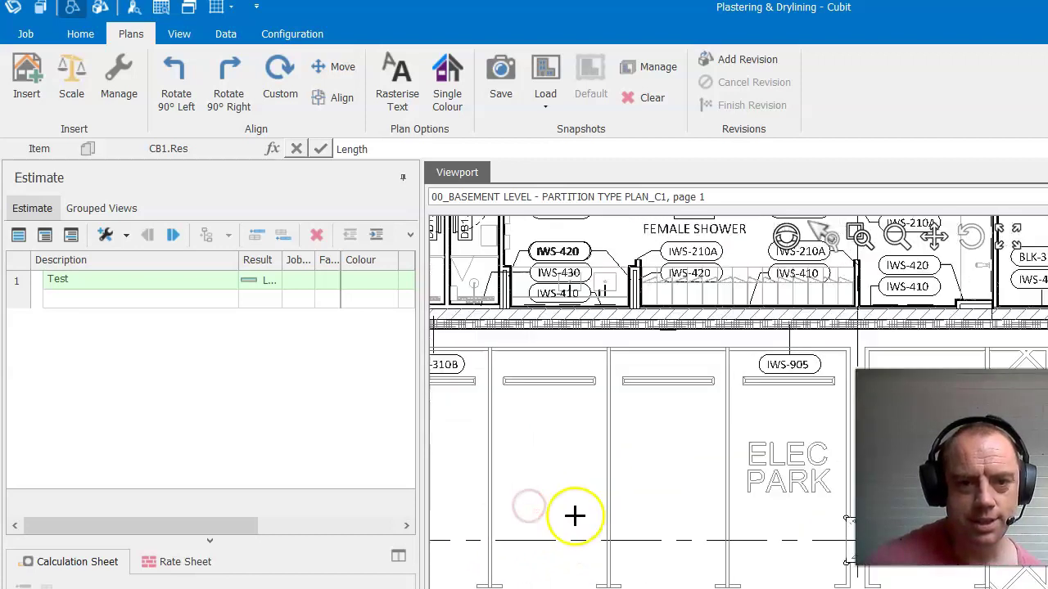
{"action": "scroll", "coordinate": [647, 524], "scroll_direction": "up", "scroll_amount": 2}
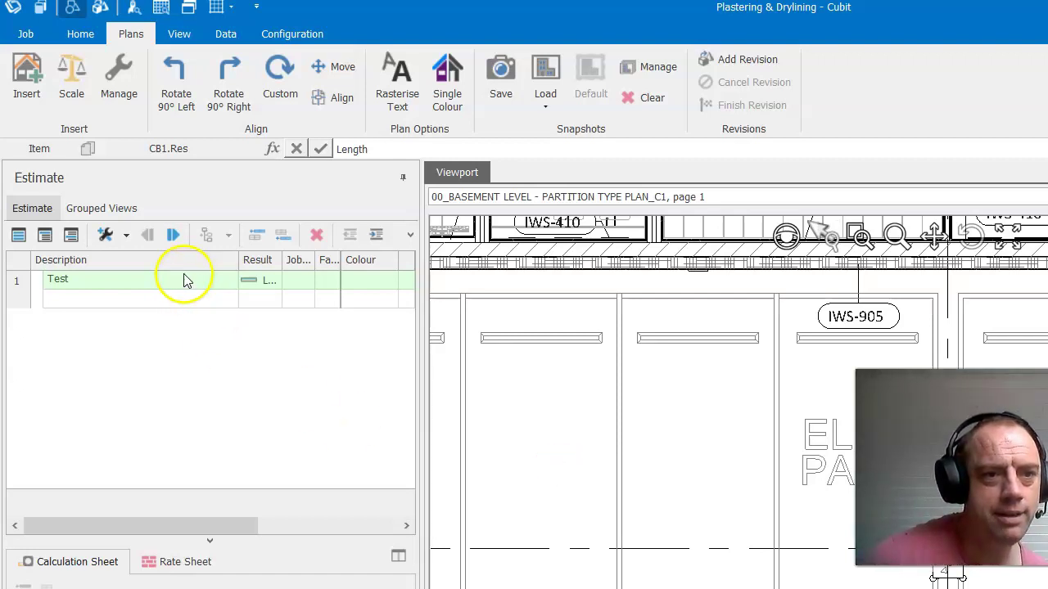
Switch to the Polyline measuring tool and centre the parking bays, abandoning a misplaced first point.
{"action": "left_click", "coordinate": [80, 34]}
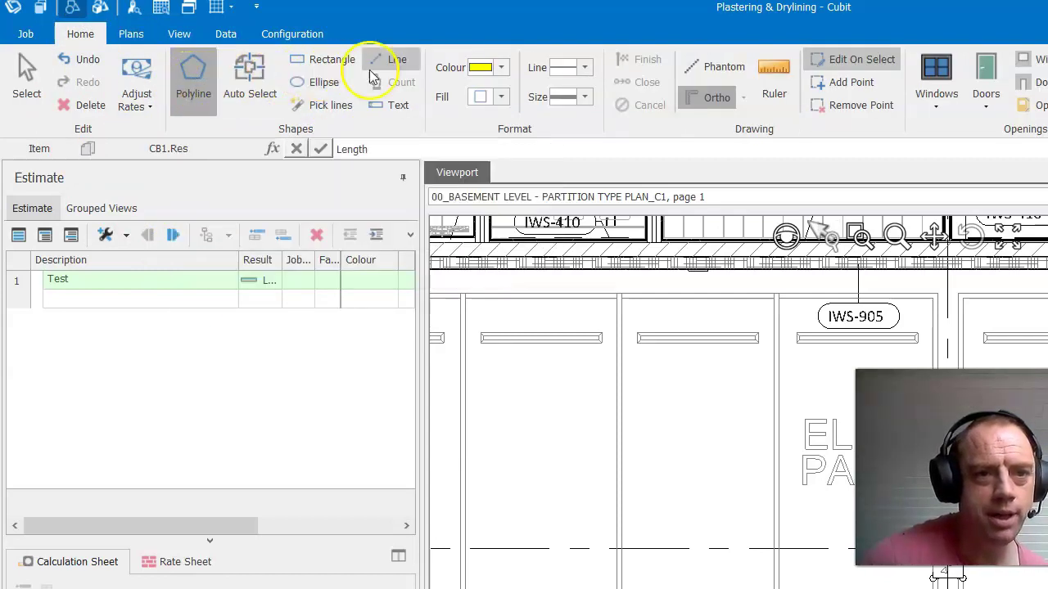
{"action": "left_click", "coordinate": [193, 97]}
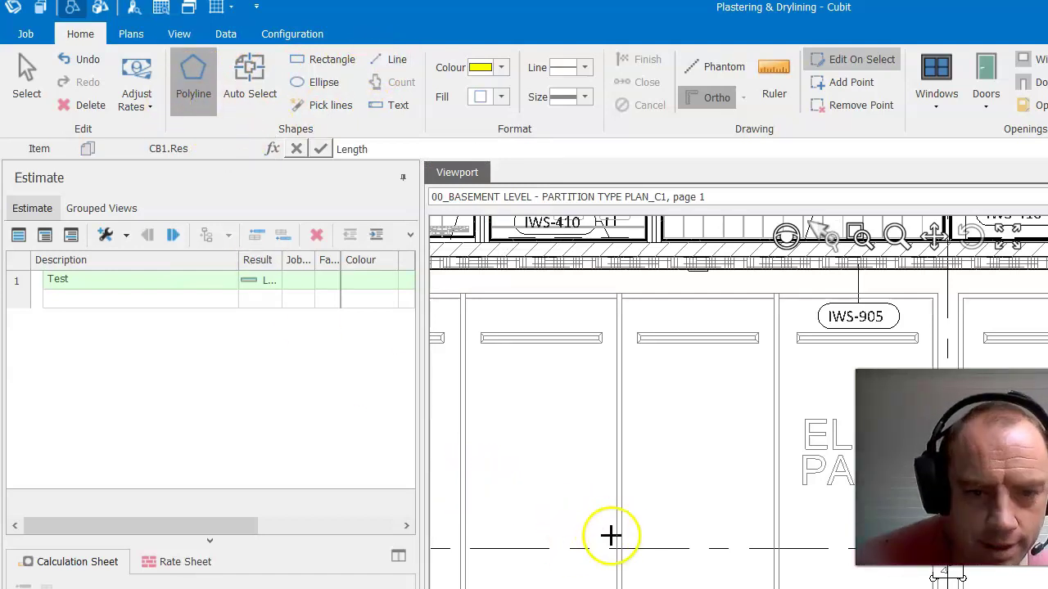
{"action": "middle_click_drag", "start_coordinate": [602, 522], "coordinate": [568, 435]}
{"action": "left_click", "coordinate": [587, 547]}
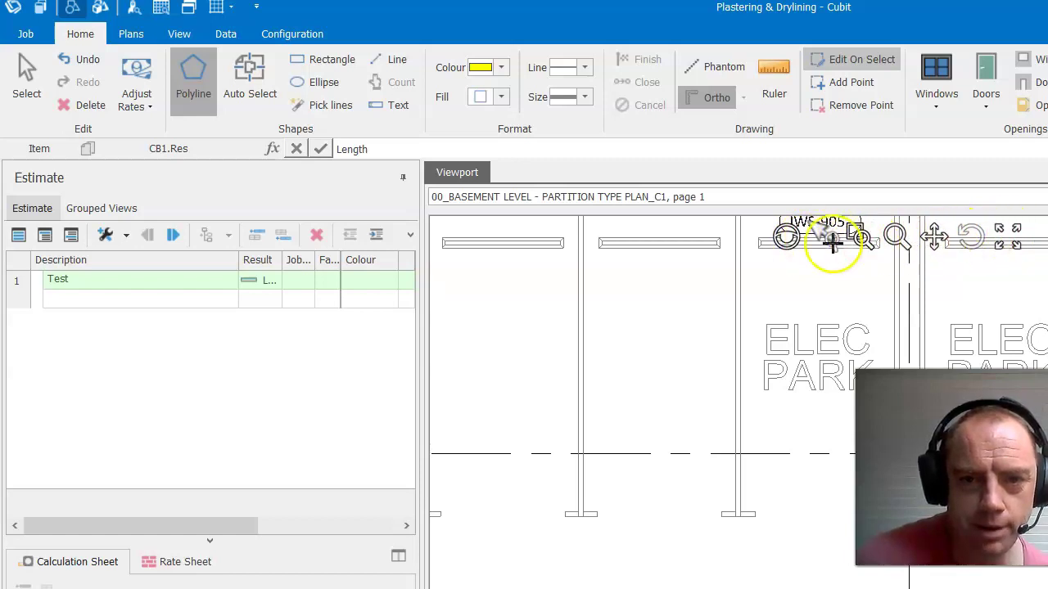
{"action": "left_click", "coordinate": [653, 415]}
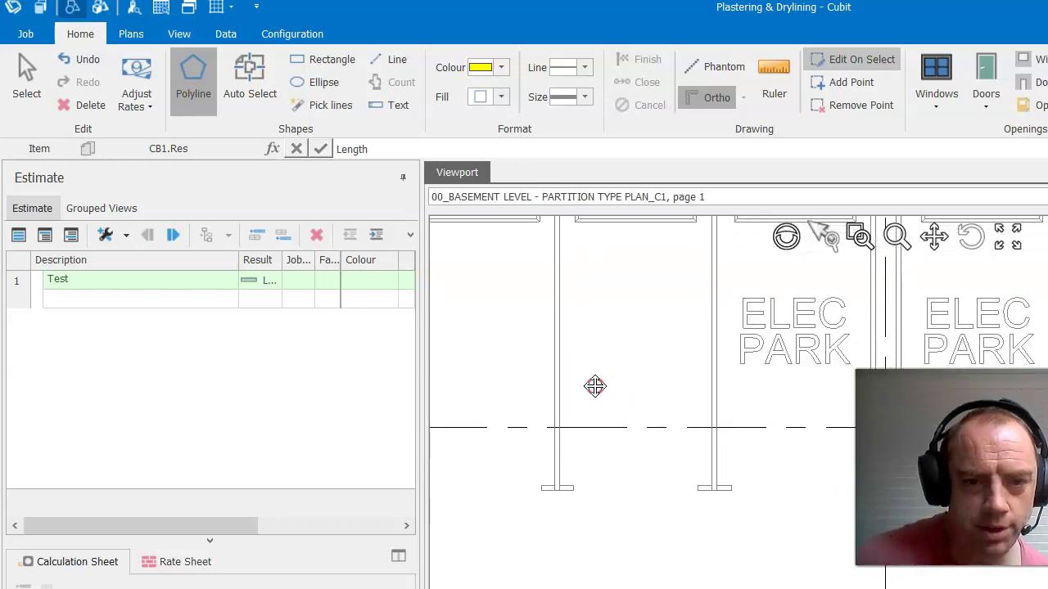
{"action": "scroll", "coordinate": [557, 409], "scroll_direction": "down", "scroll_amount": 1}
{"action": "scroll", "coordinate": [627, 449], "scroll_direction": "up", "scroll_amount": 1}
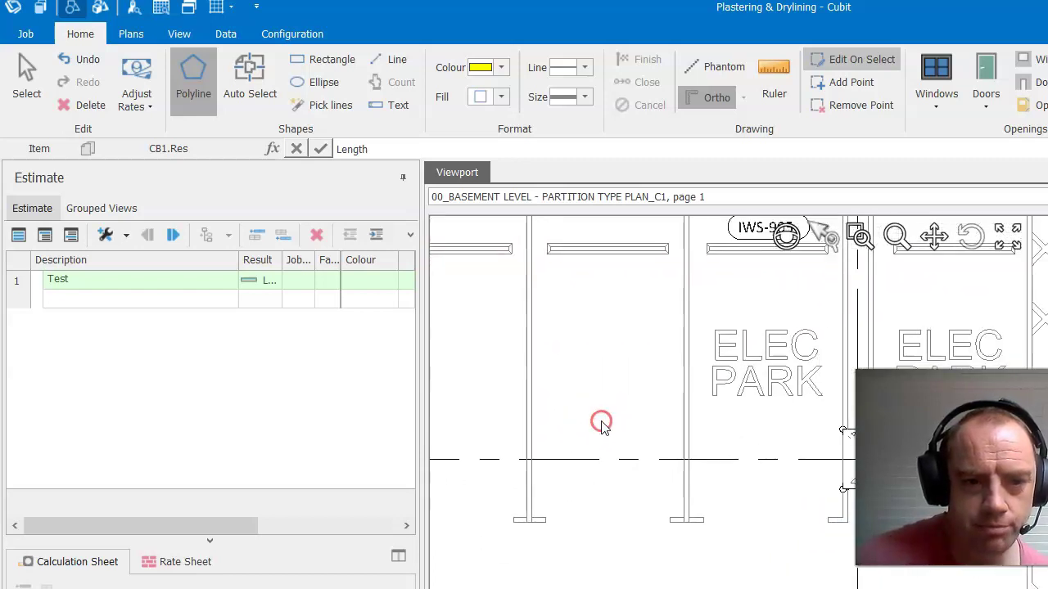
{"action": "right_click", "coordinate": [603, 421]}
{"action": "scroll", "coordinate": [605, 418], "scroll_direction": "down", "scroll_amount": 3}
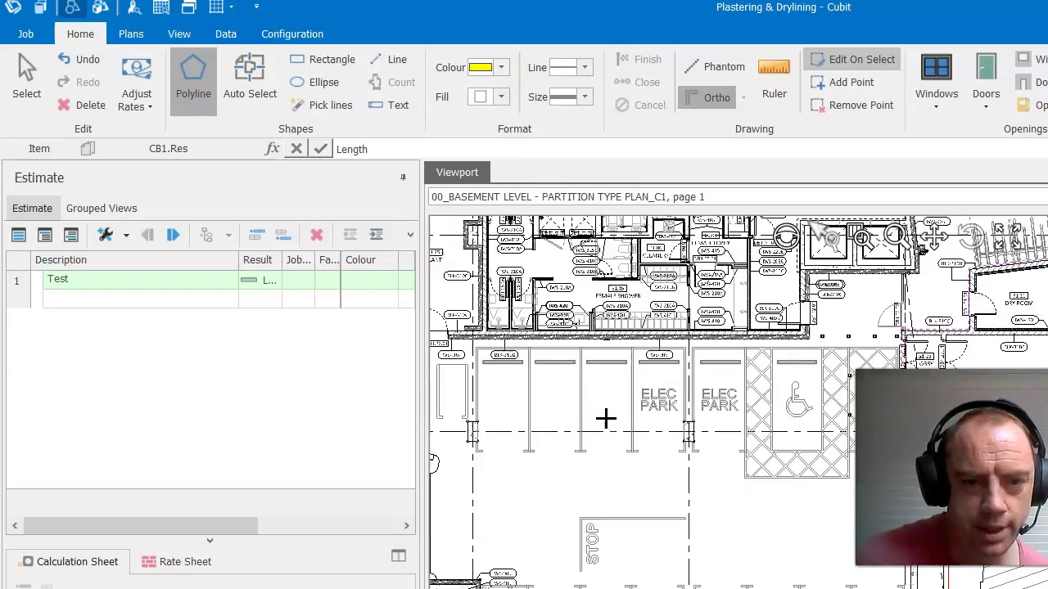
{"action": "scroll", "coordinate": [606, 418], "scroll_direction": "up", "scroll_amount": 4}
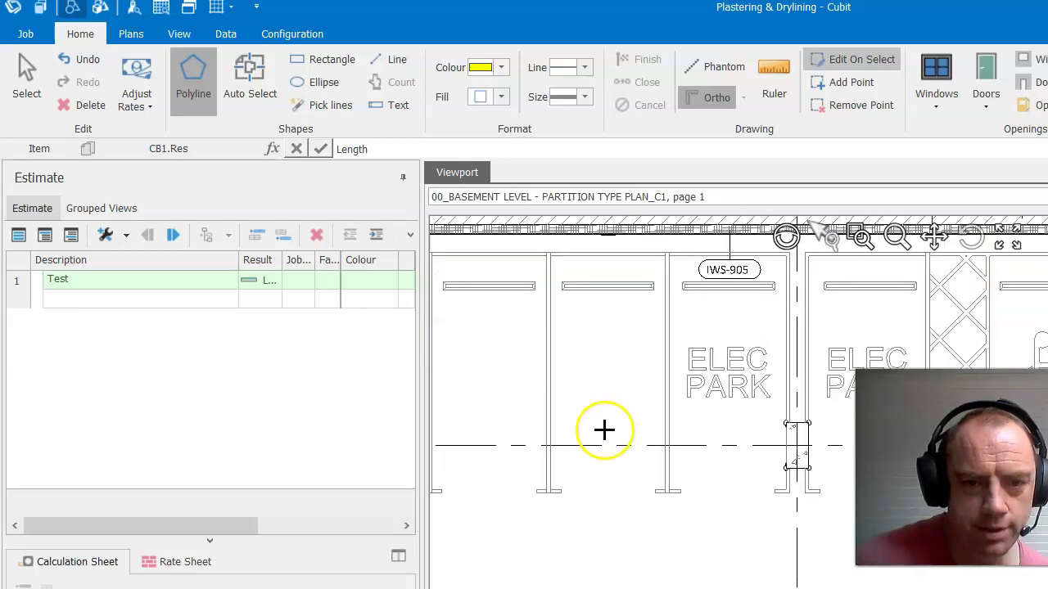
{"action": "right_click", "coordinate": [651, 389]}
{"action": "scroll", "coordinate": [633, 437], "scroll_direction": "up", "scroll_amount": 4}
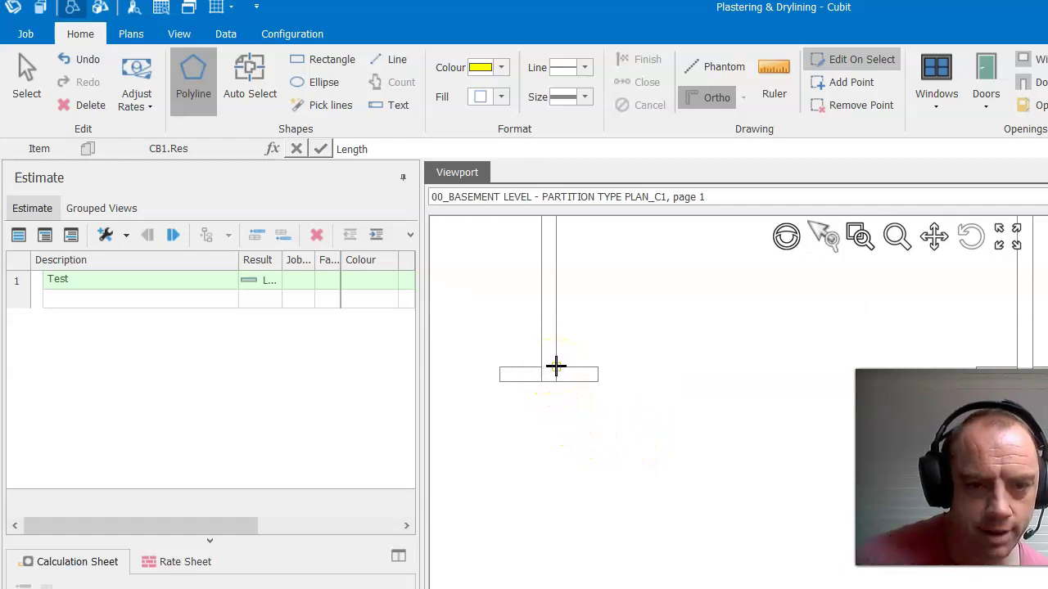
Measure the bay from wall to wall as a 2288 yellow length, Shape 1.
{"action": "left_click", "coordinate": [556, 365]}
{"action": "scroll", "coordinate": [555, 365], "scroll_direction": "down", "scroll_amount": 2}
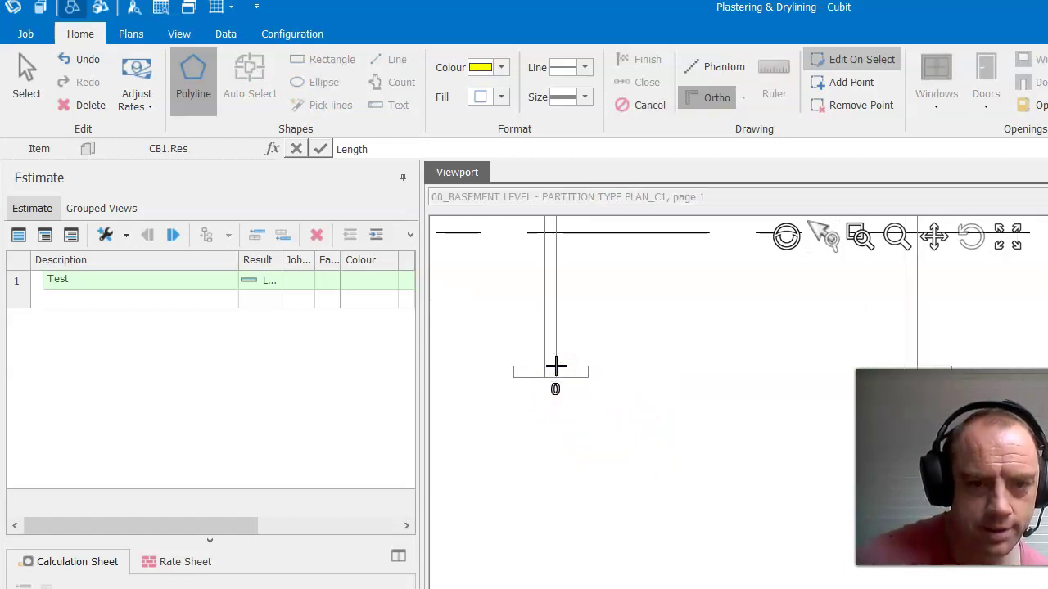
{"action": "scroll", "coordinate": [753, 366], "scroll_direction": "up", "scroll_amount": 3}
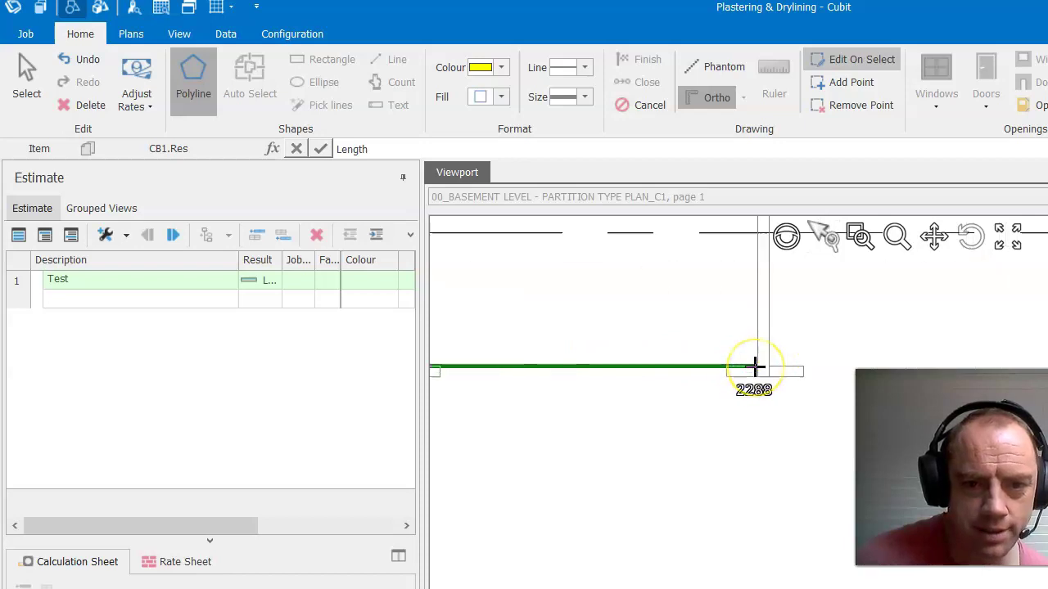
{"action": "scroll", "coordinate": [754, 368], "scroll_direction": "up", "scroll_amount": 1}
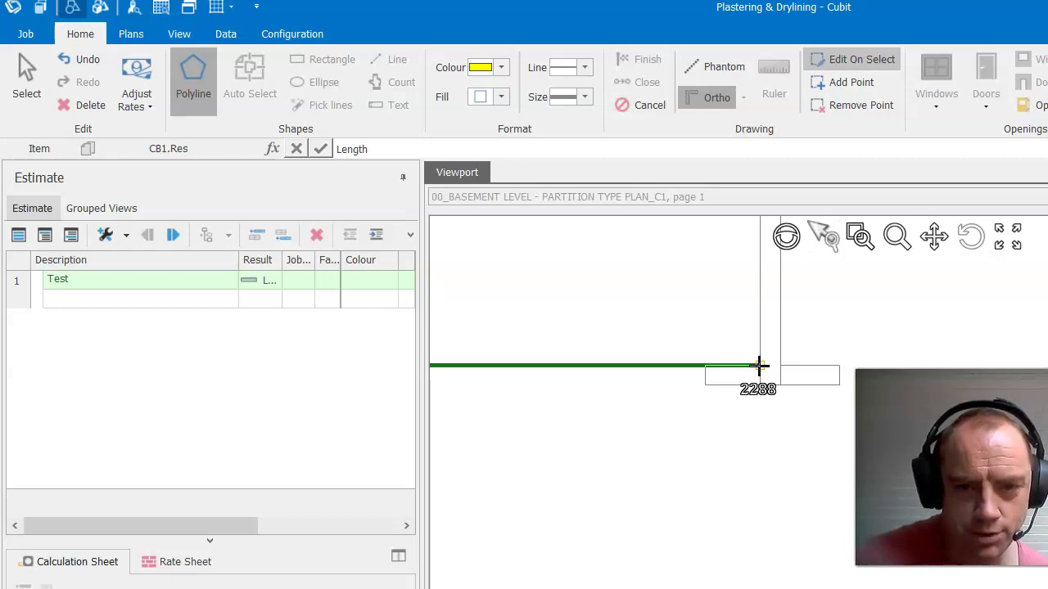
{"action": "left_click", "coordinate": [758, 366]}
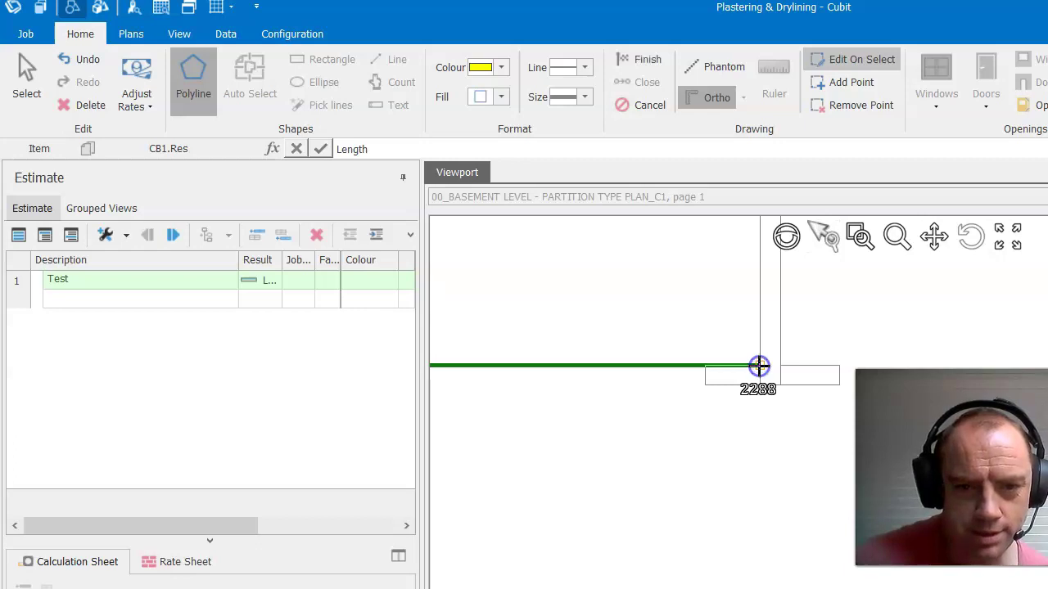
{"action": "left_click", "coordinate": [758, 365]}
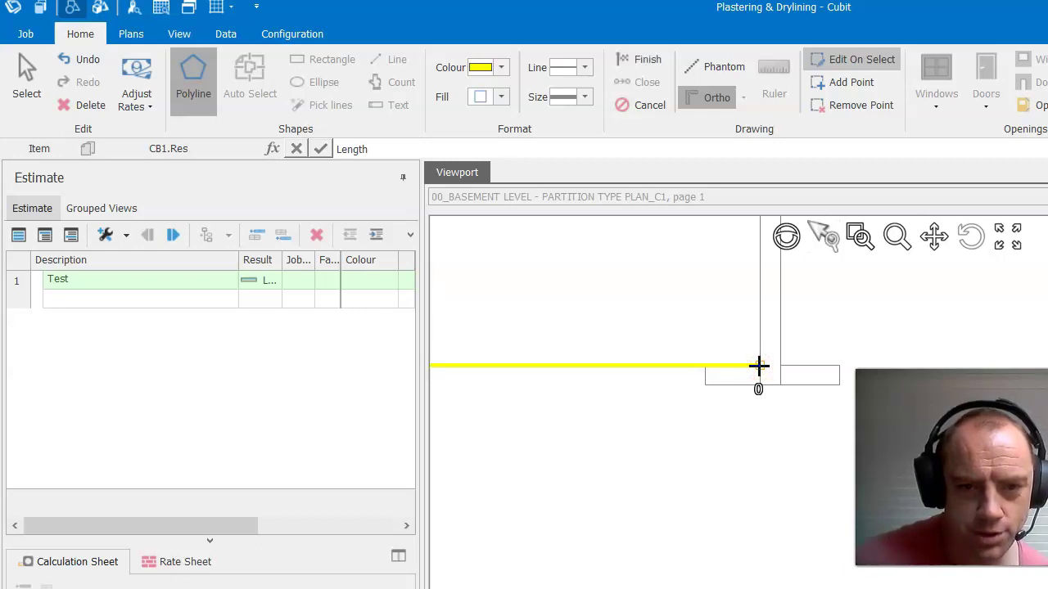
{"action": "left_click", "coordinate": [758, 365]}
{"action": "scroll", "coordinate": [671, 412], "scroll_direction": "down", "scroll_amount": 3}
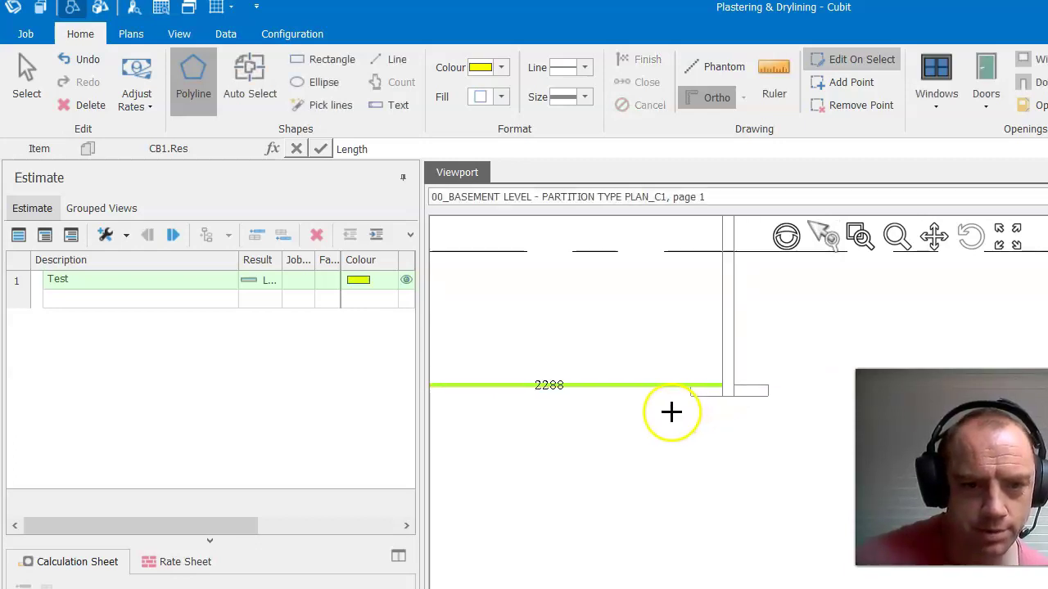
{"action": "scroll", "coordinate": [540, 442], "scroll_direction": "down", "scroll_amount": 1}
{"action": "middle_click_drag", "start_coordinate": [551, 464], "coordinate": [582, 498]}
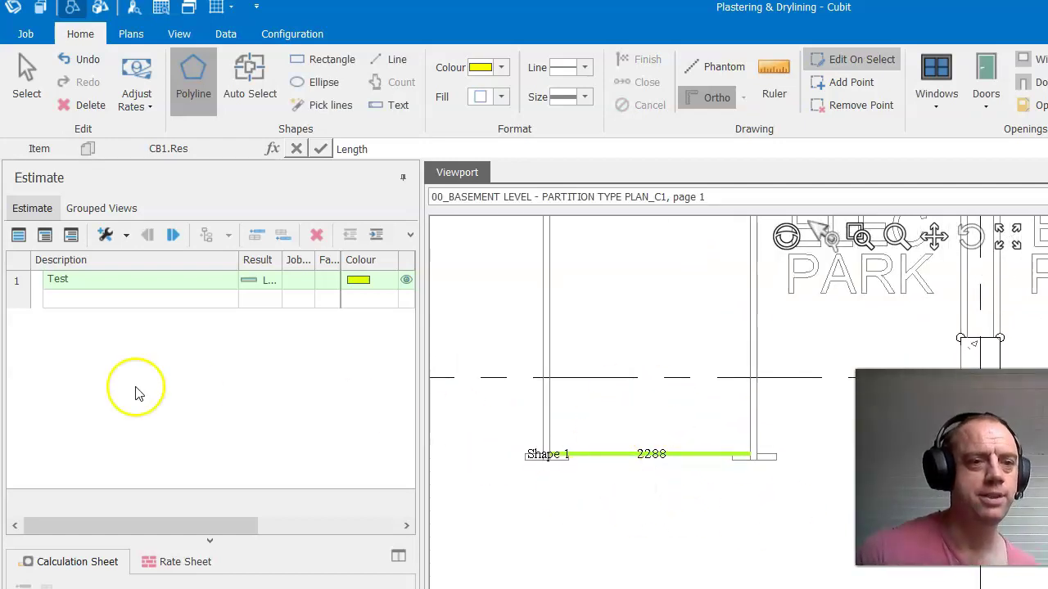
{"action": "left_click", "coordinate": [121, 299]}
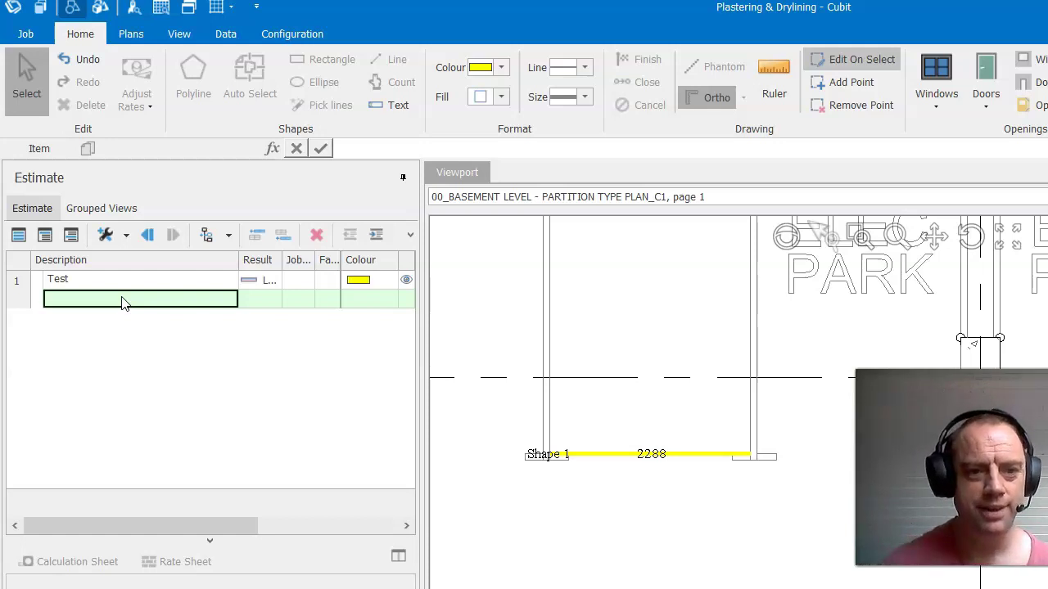
{"action": "scroll", "coordinate": [581, 374], "scroll_direction": "down", "scroll_amount": 5}
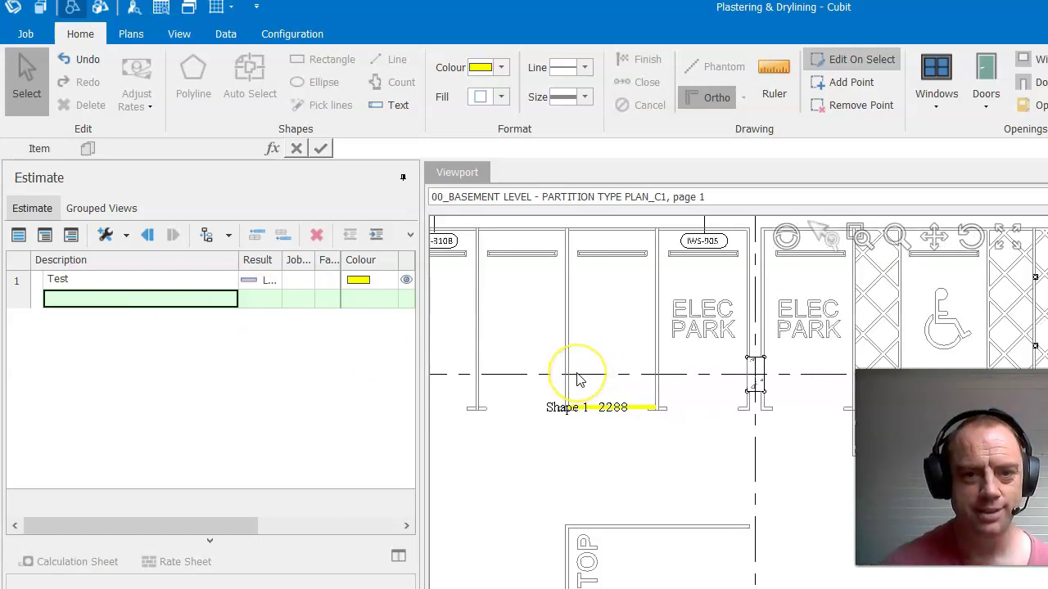
{"action": "scroll", "coordinate": [578, 379], "scroll_direction": "down", "scroll_amount": 2}
{"action": "scroll", "coordinate": [578, 380], "scroll_direction": "down", "scroll_amount": 1}
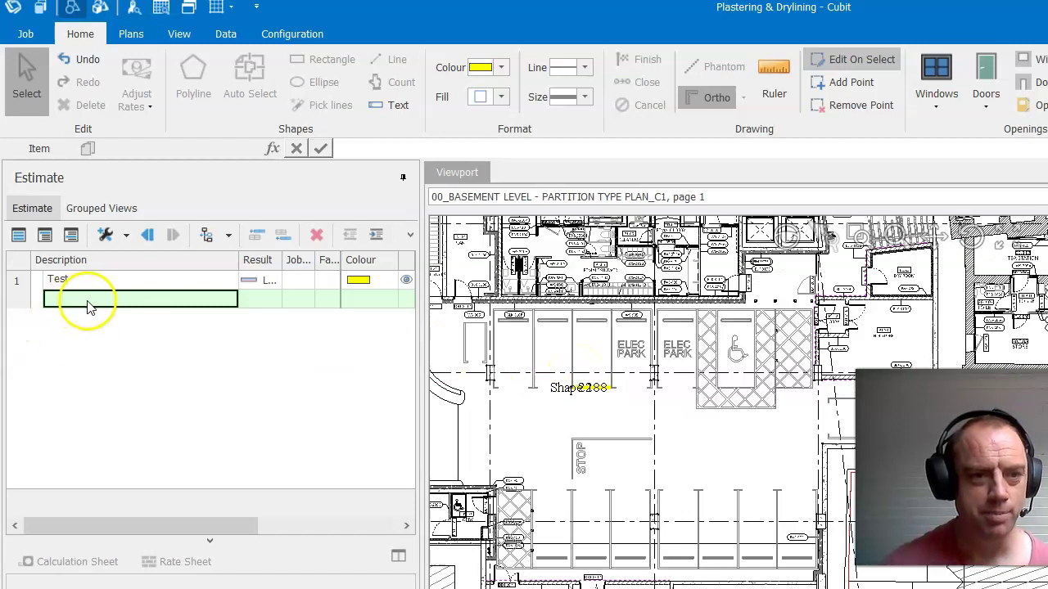